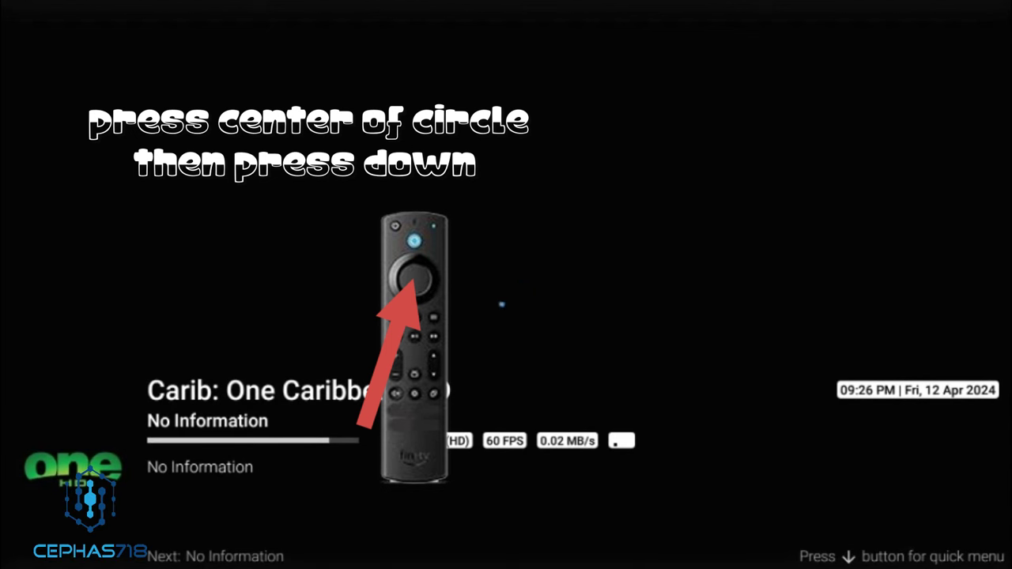
- Open the quick menu over the playing channel and examine its options from Channel List through Record
key("Down")
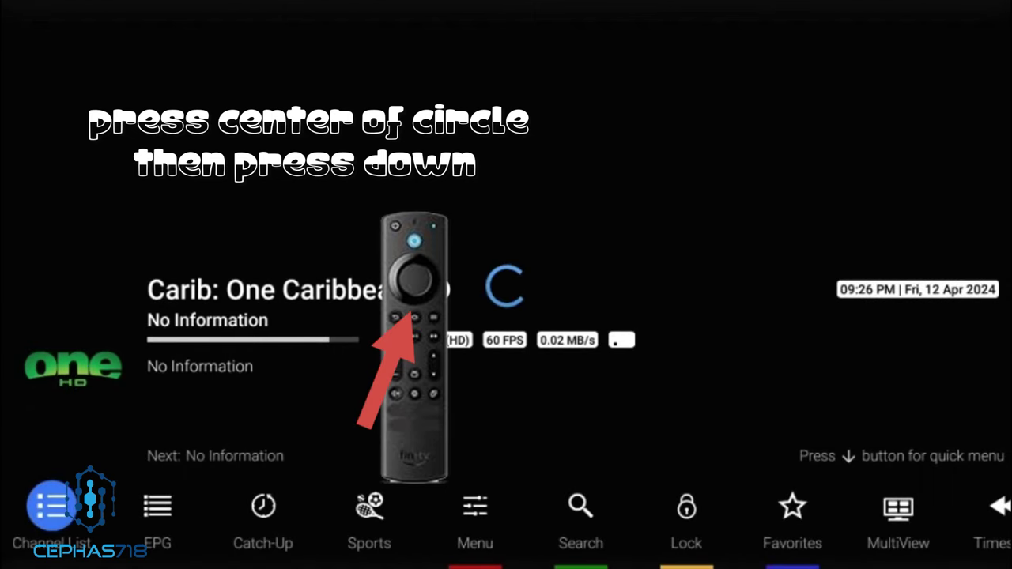
key("Right")
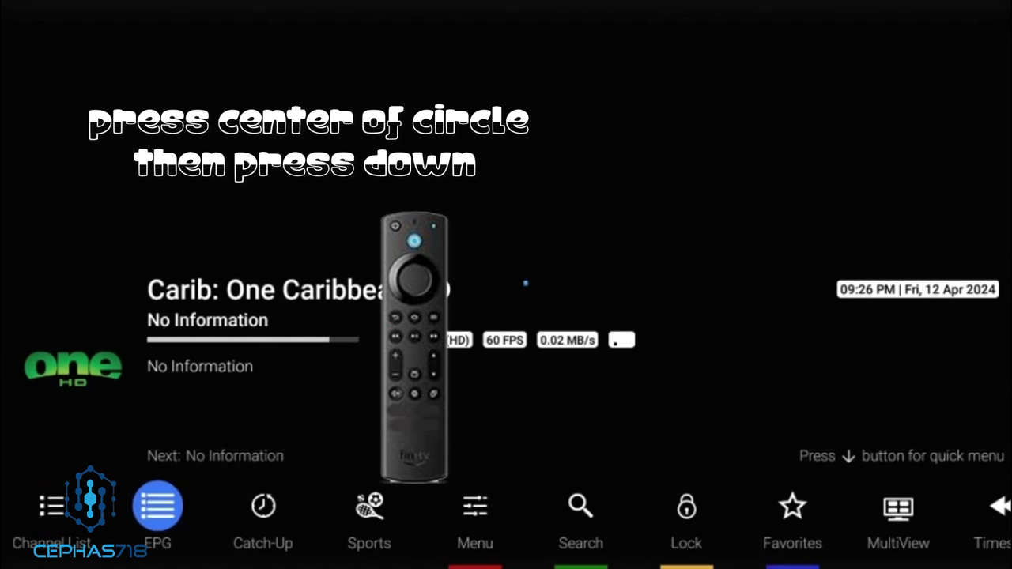
key("Left")
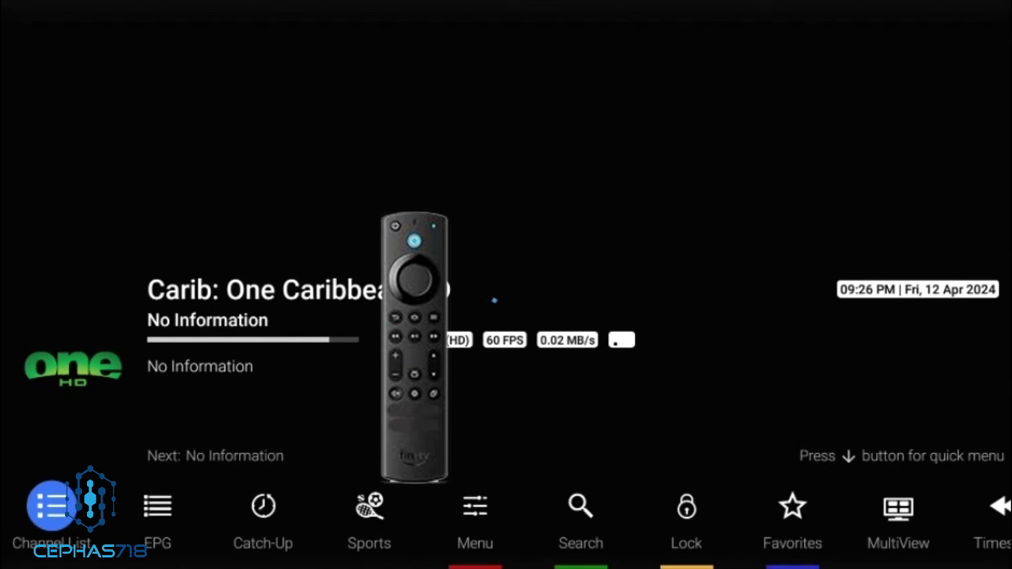
key("Right")
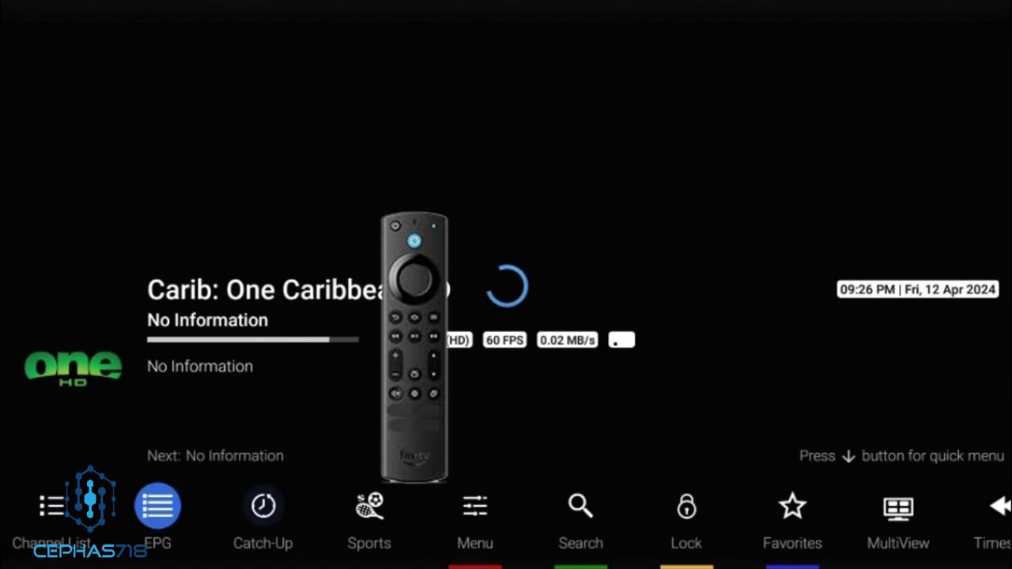
key("Right")
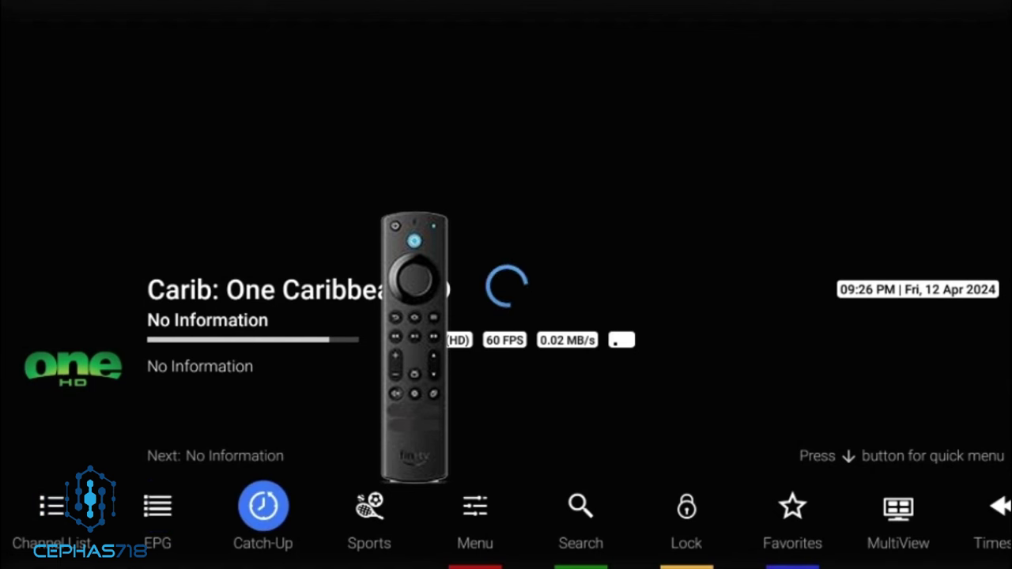
key("Right")
key("Right")
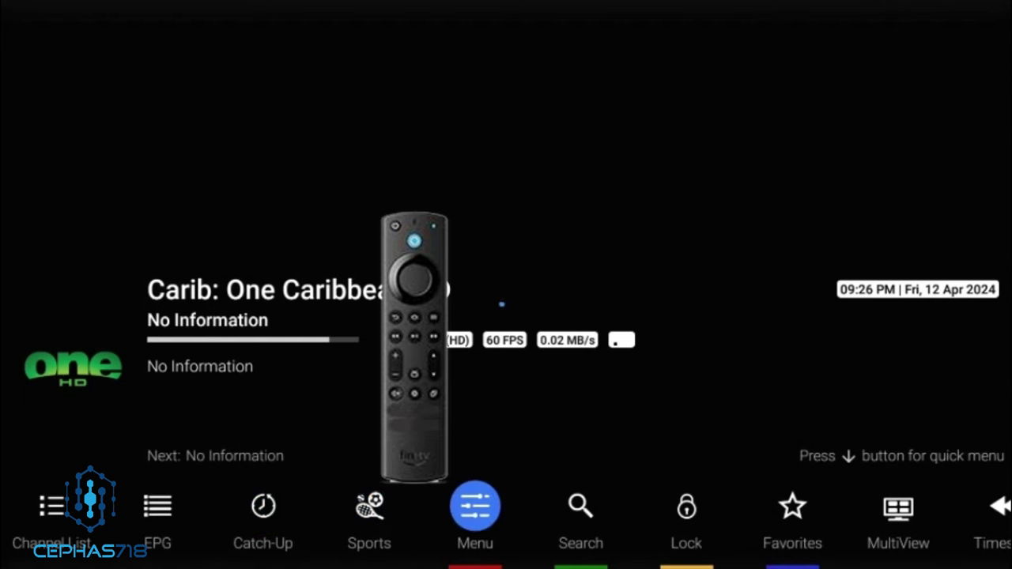
key("Right")
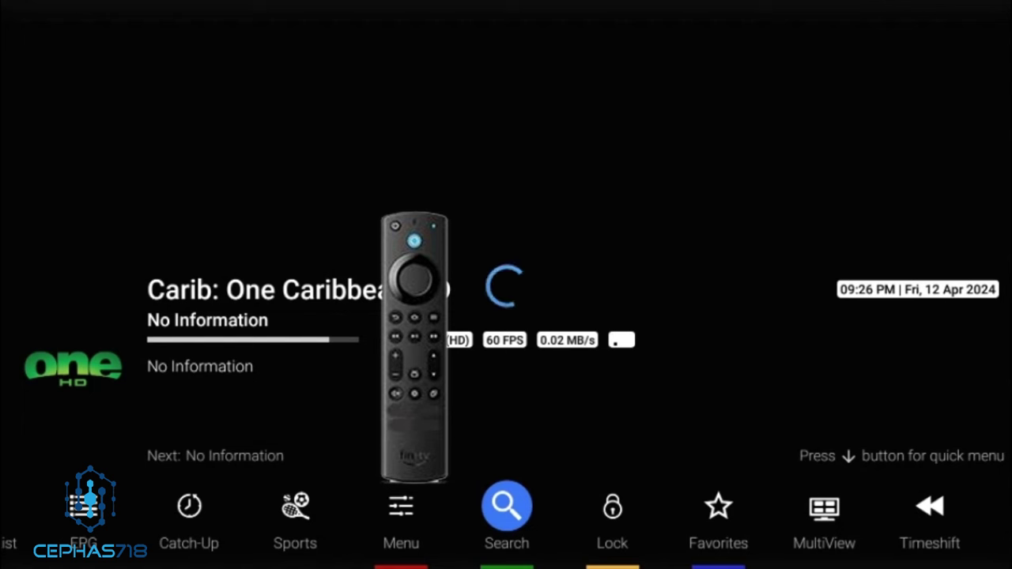
key("Right")
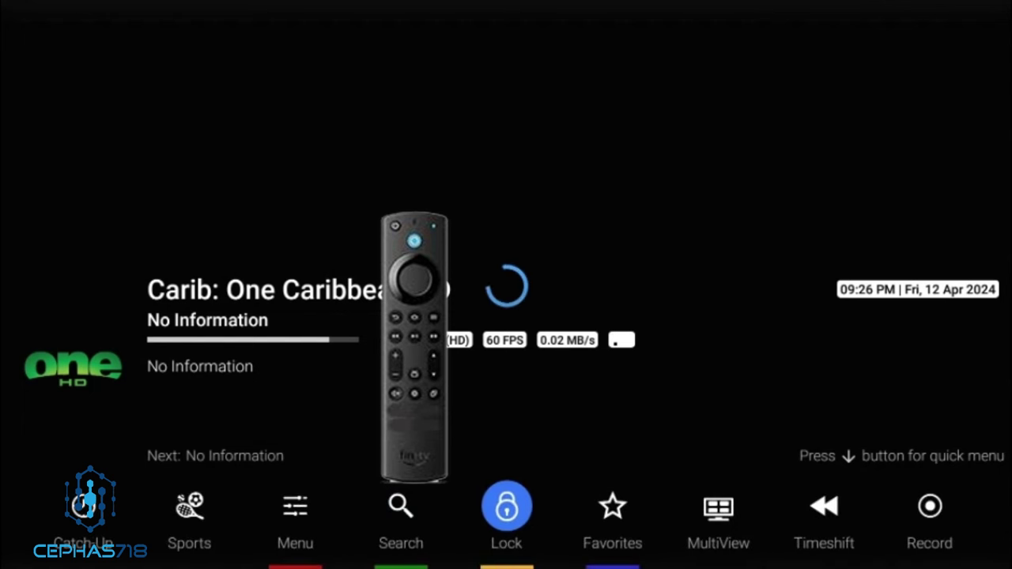
key("Right")
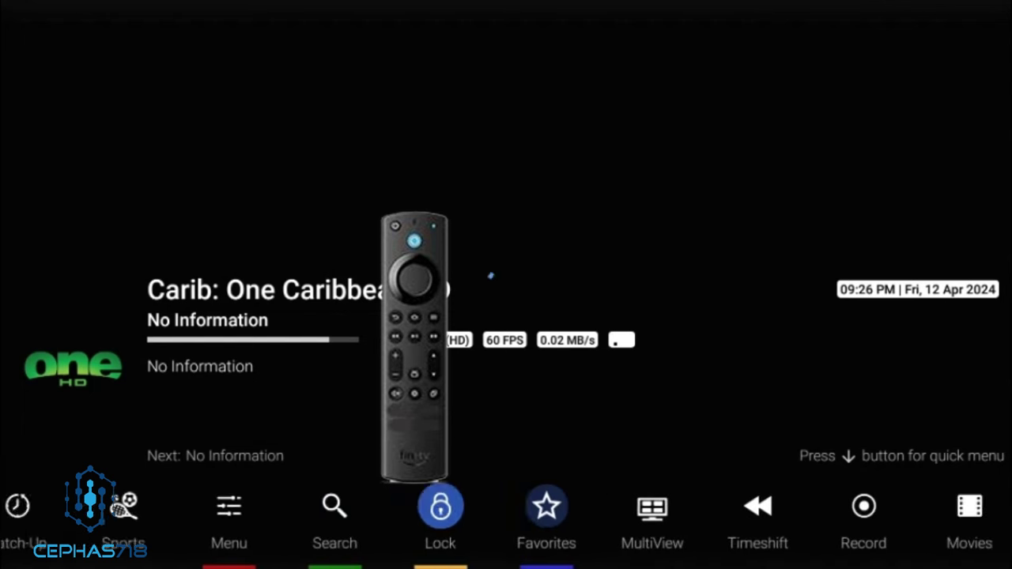
key("Right")
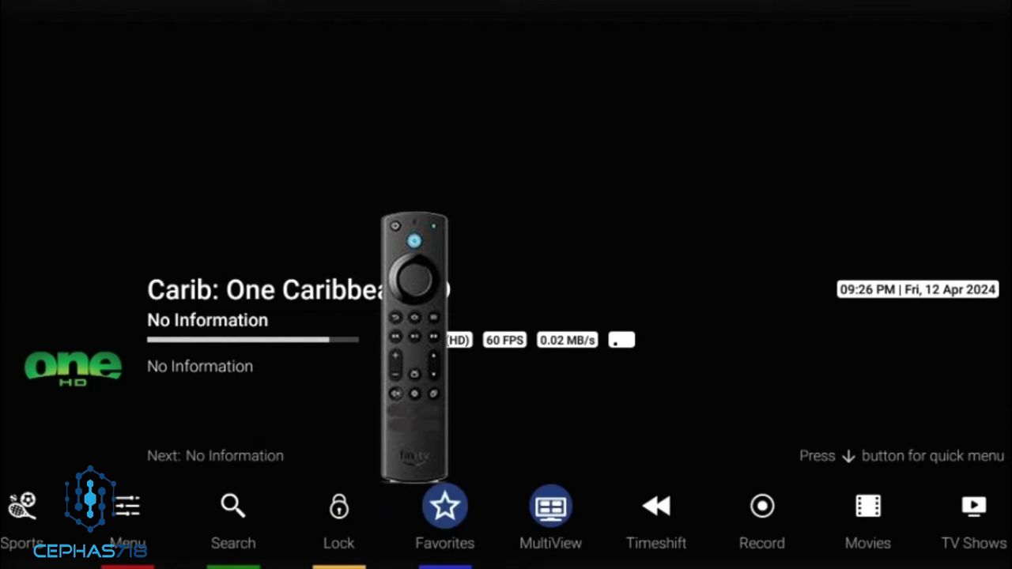
key("Right")
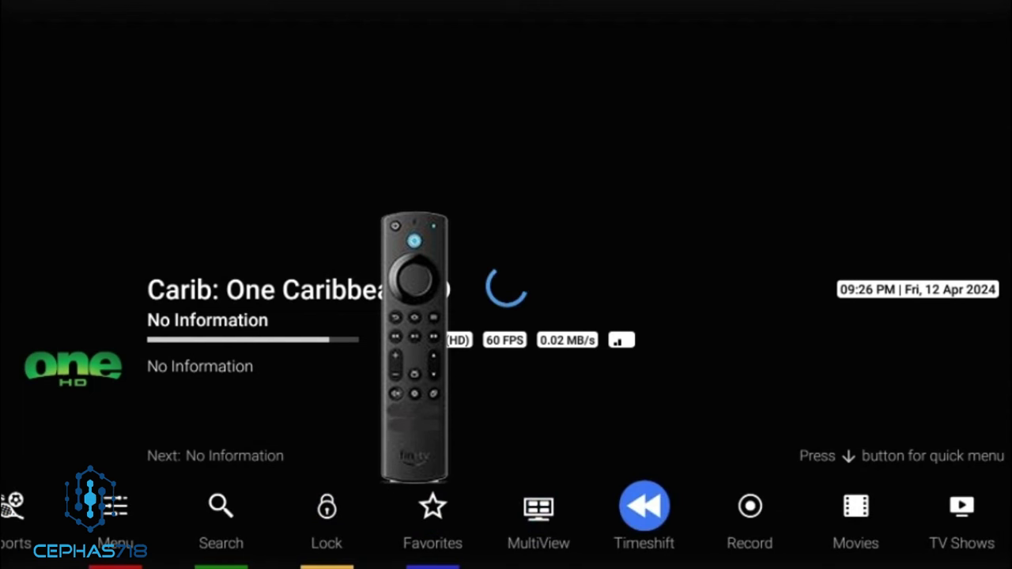
key("Right")
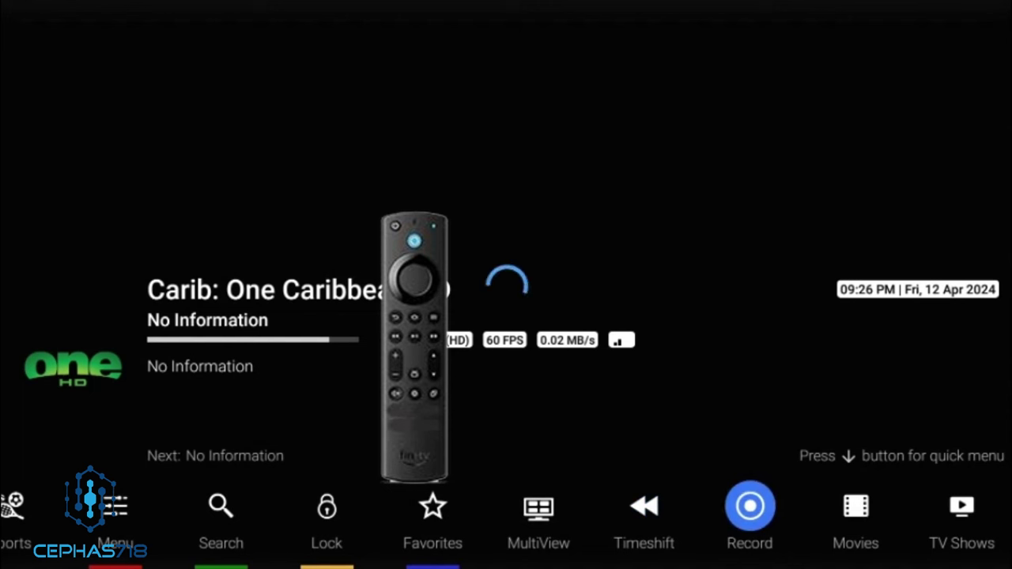
- Look over the quick menu options again, moving back and forth between Search, Lock, Timeshift, Record and Movies
key("Left")
key("Left")
key("Left")
key("Left")
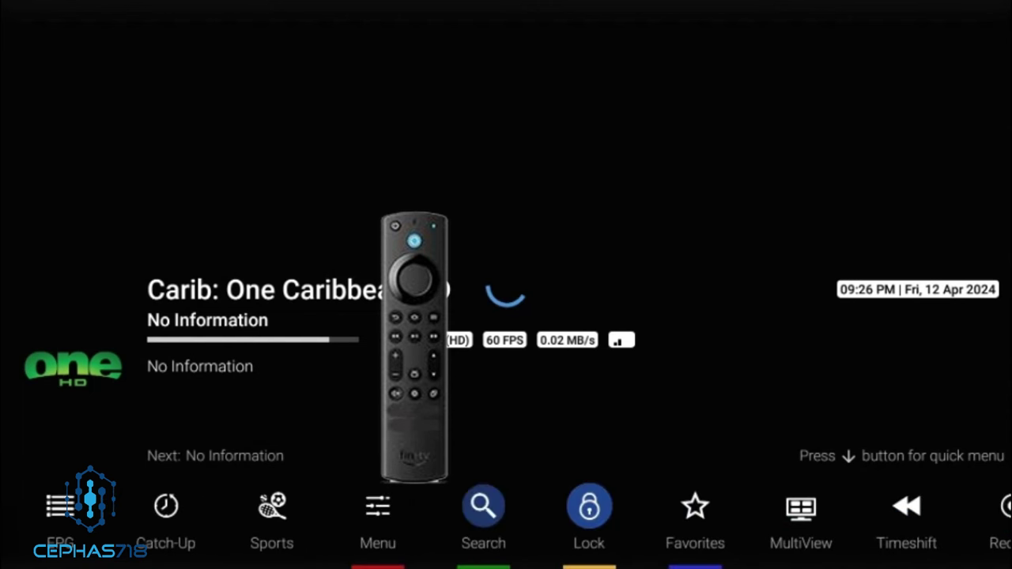
key("Left")
key("Left")
key("Left")
key("Left")
key("Left")
key("Left")
key("Left")
key("Left")
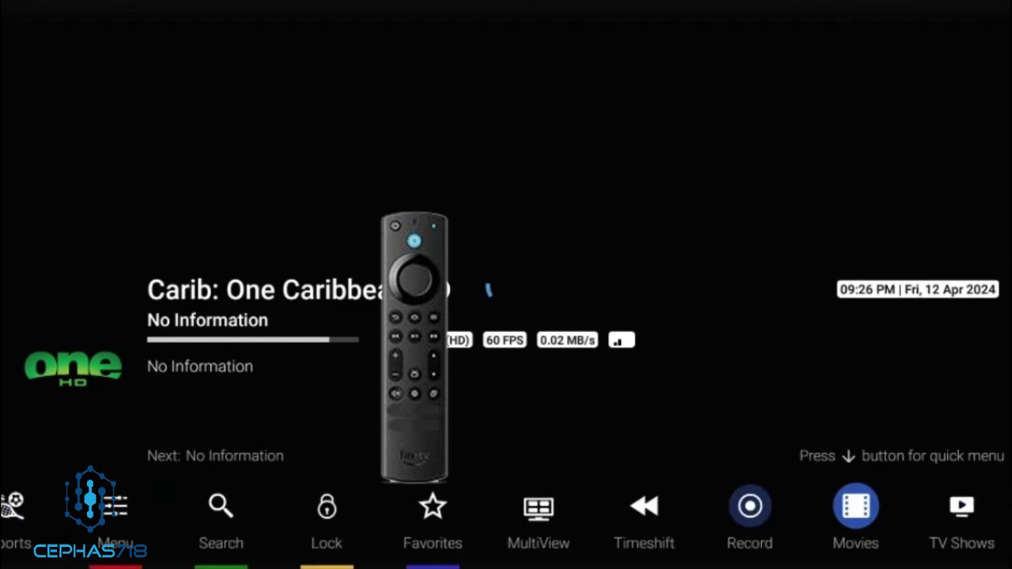
key("Left")
key("Right")
key("Left")
key("Left")
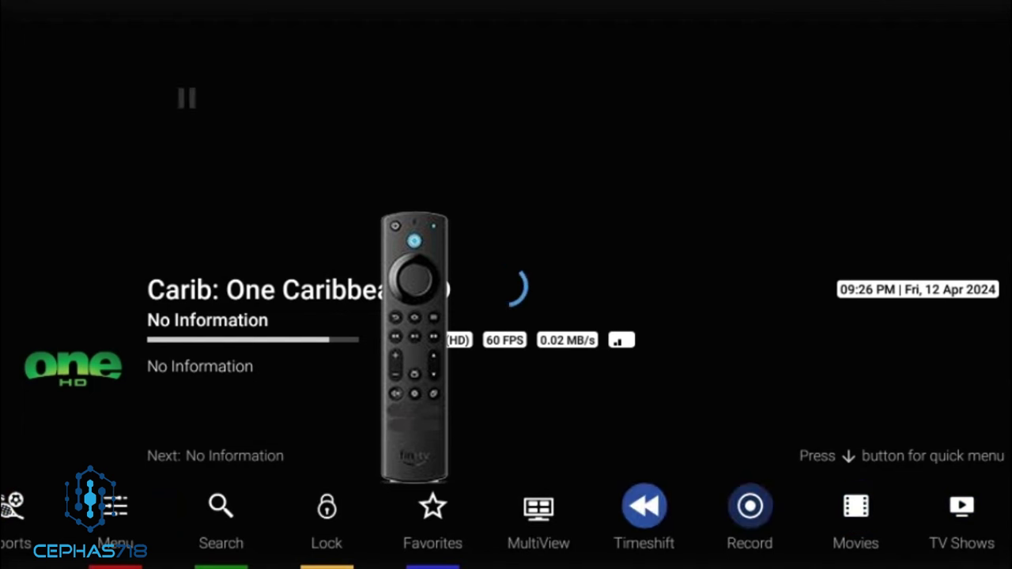
key("Left")
key("Left")
key("Left")
key("Left")
key("Left")
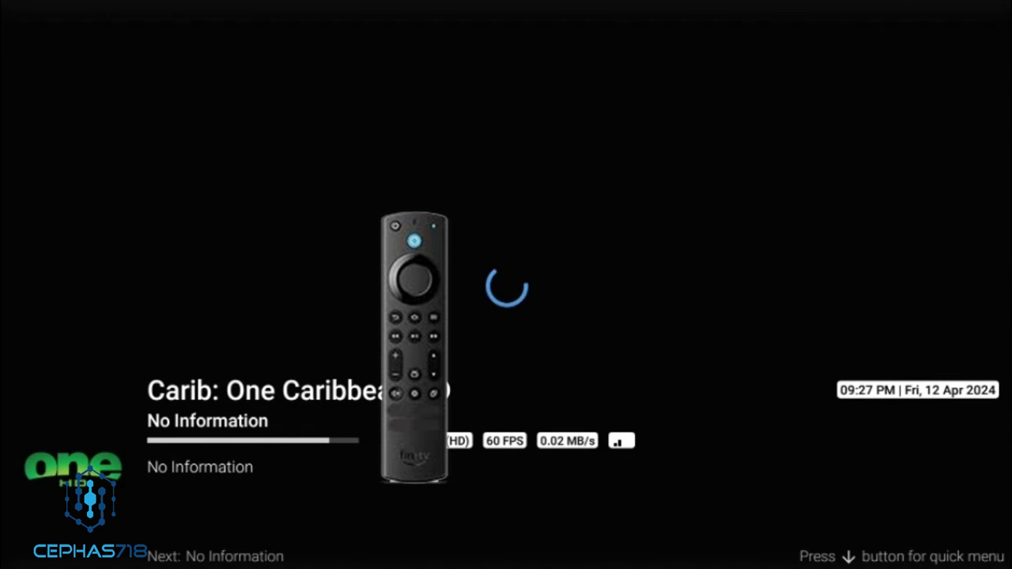
- Bring up the main menu and review its entries from Movies to Accounts Manager
key("Down")
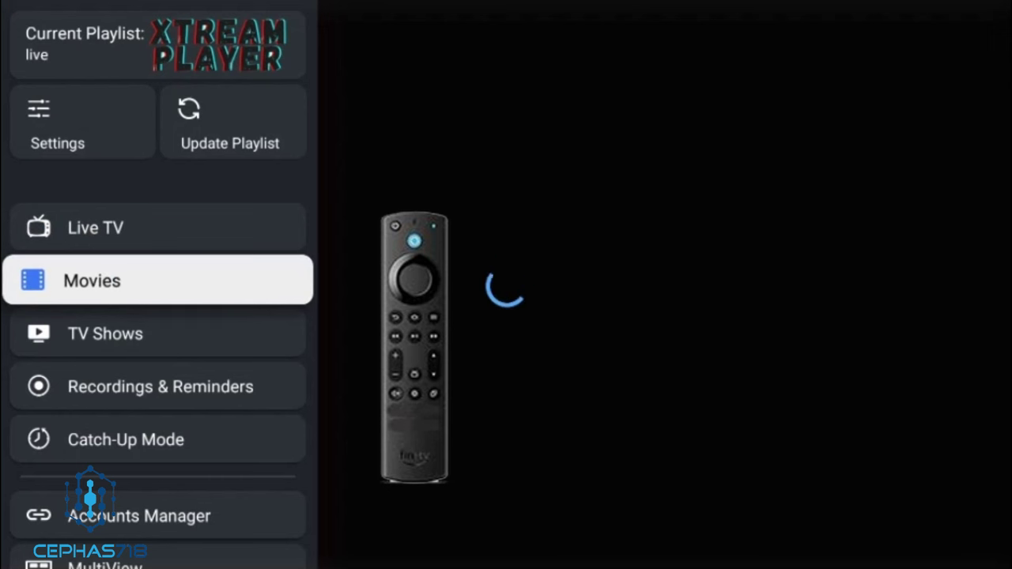
key("Down")
key("Down")
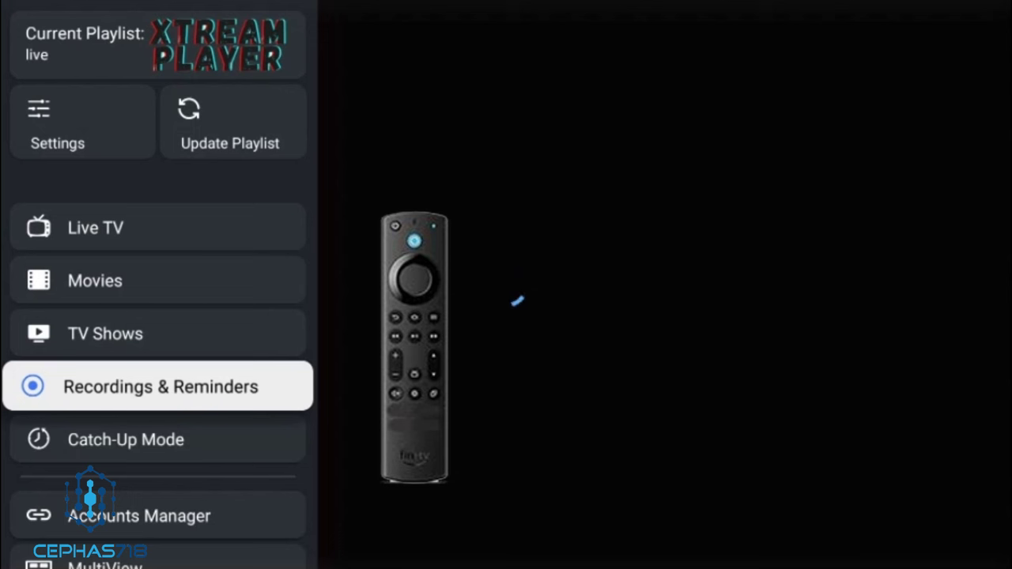
key("Down")
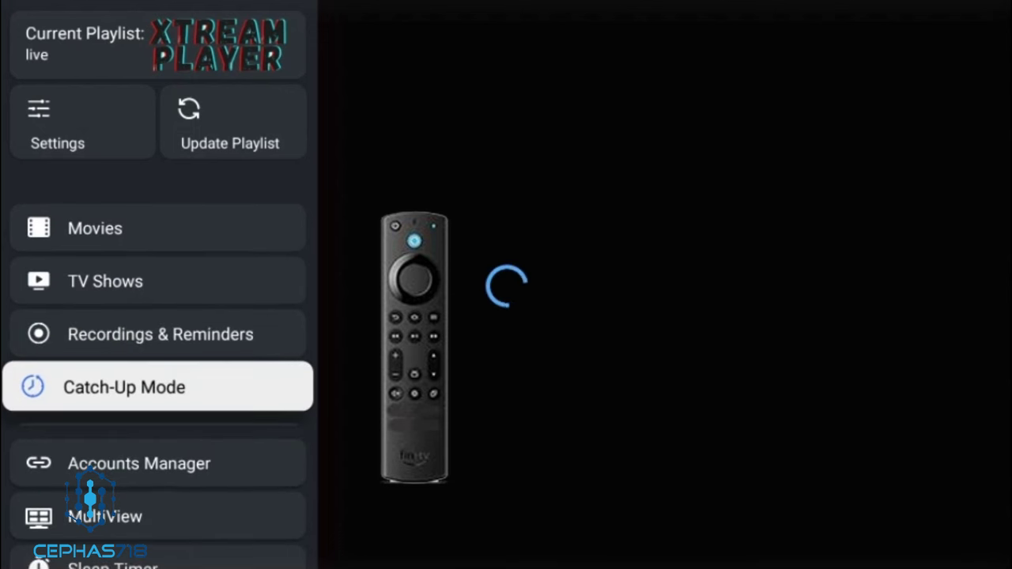
key("Down")
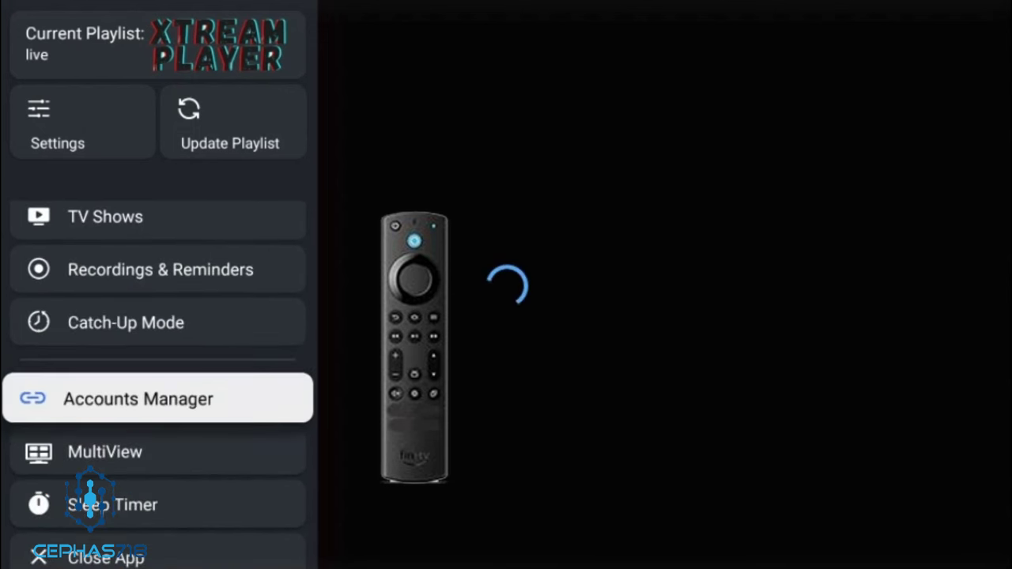
key("Down")
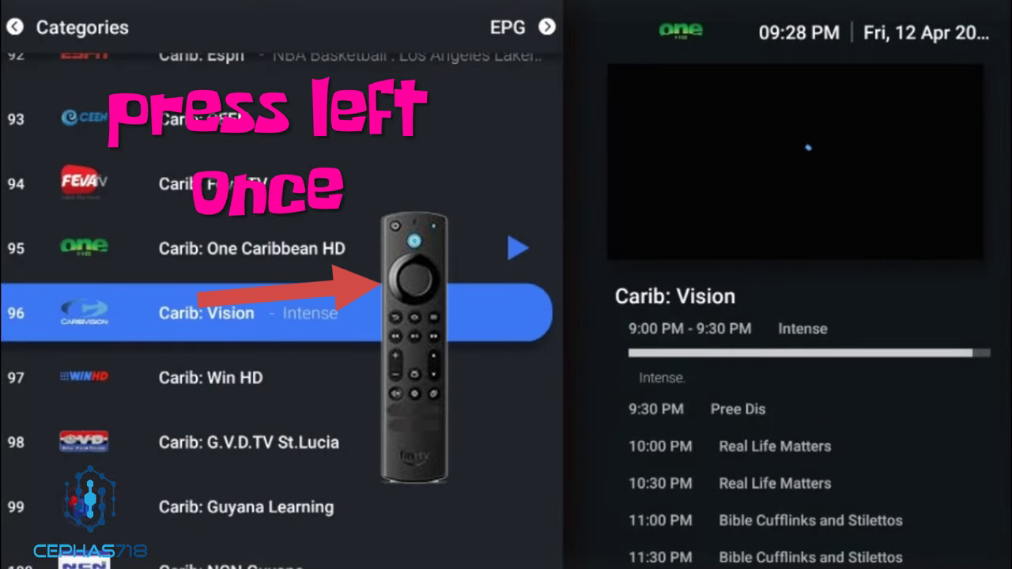
- View the categories and the accounts list behind the Caribbean channel list, and return through the channels to the full-screen player
key("Left")
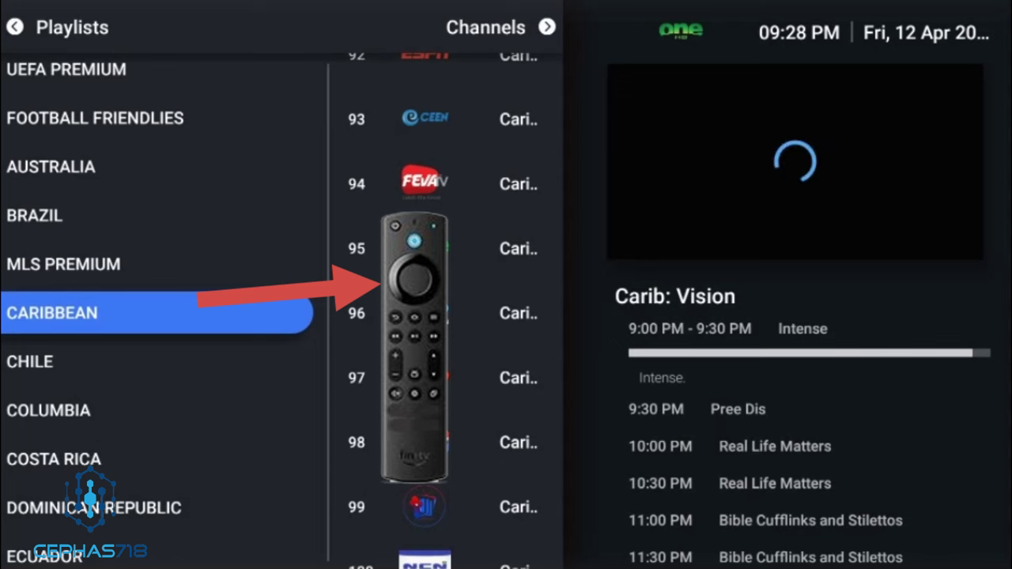
key("Left")
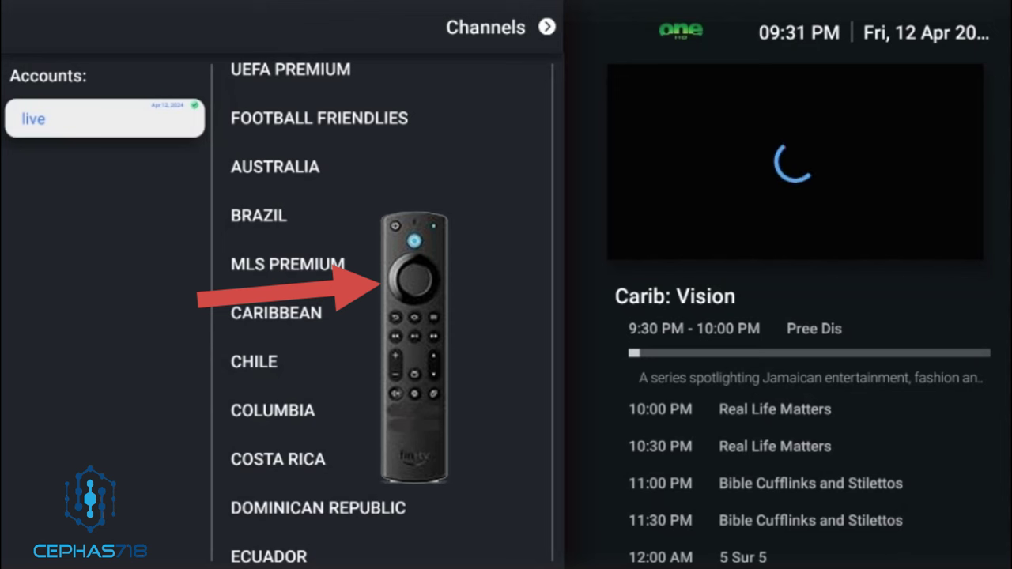
key("Return")
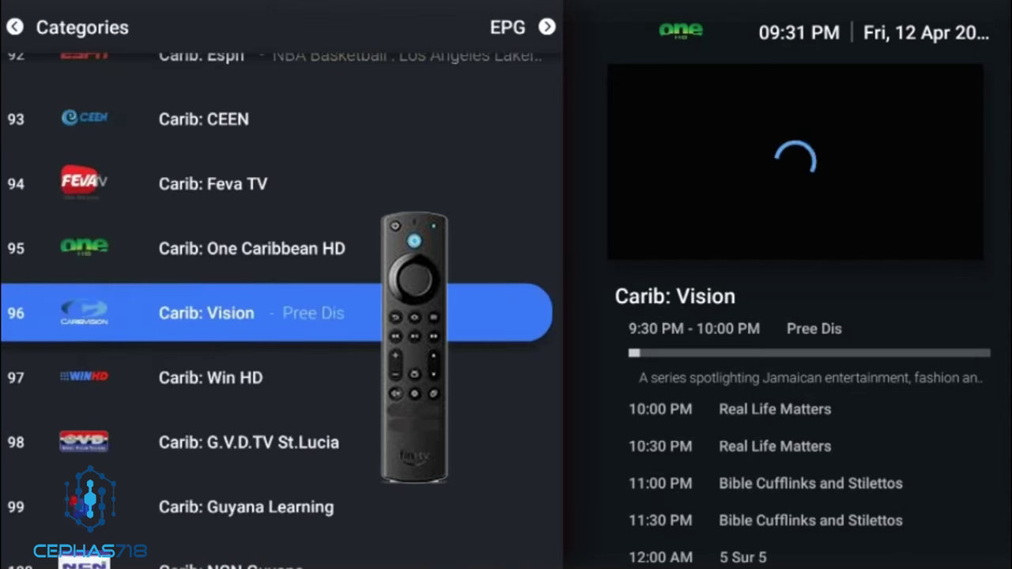
key("Return")
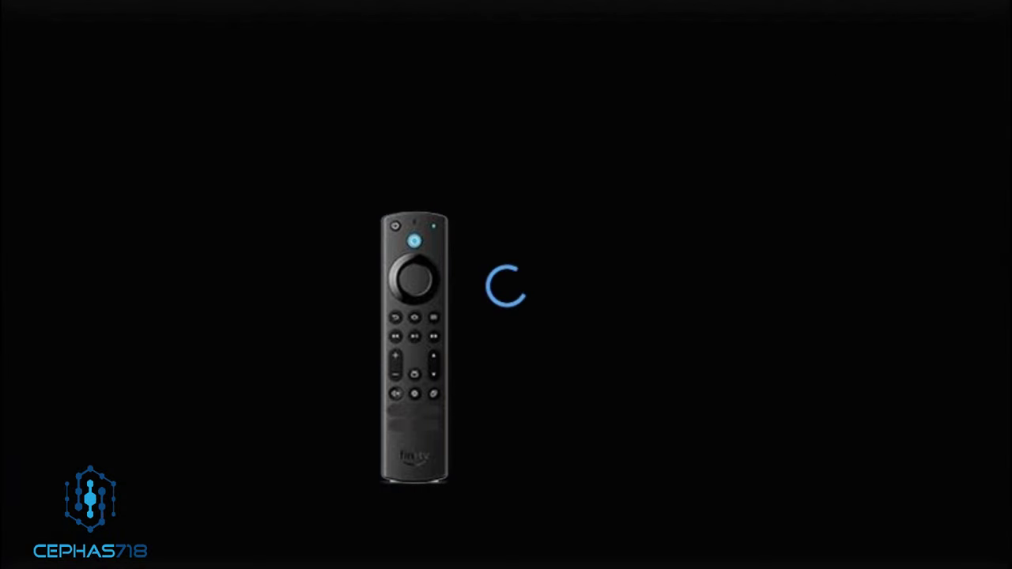
key("Return")
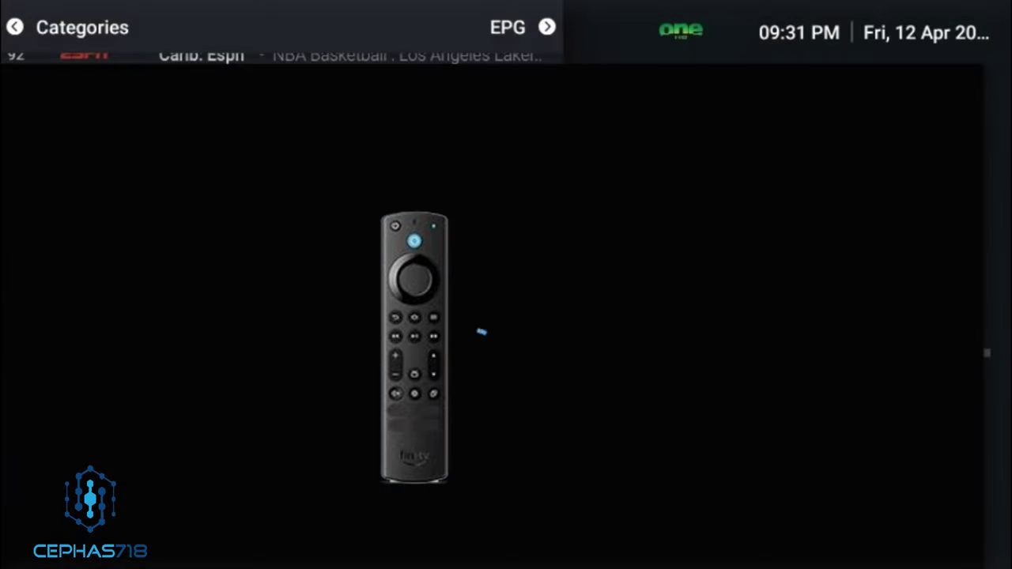
- Show the accounts list again from the channel list and go back toward the channels and program guide
key("Escape")
key("Left")
key("Left")
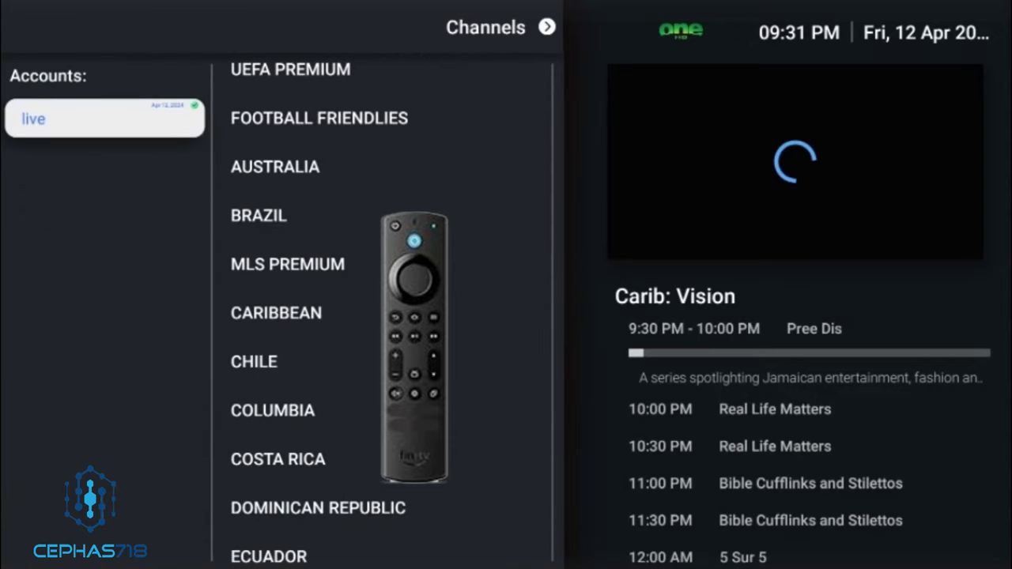
key("Right")
key("Right")
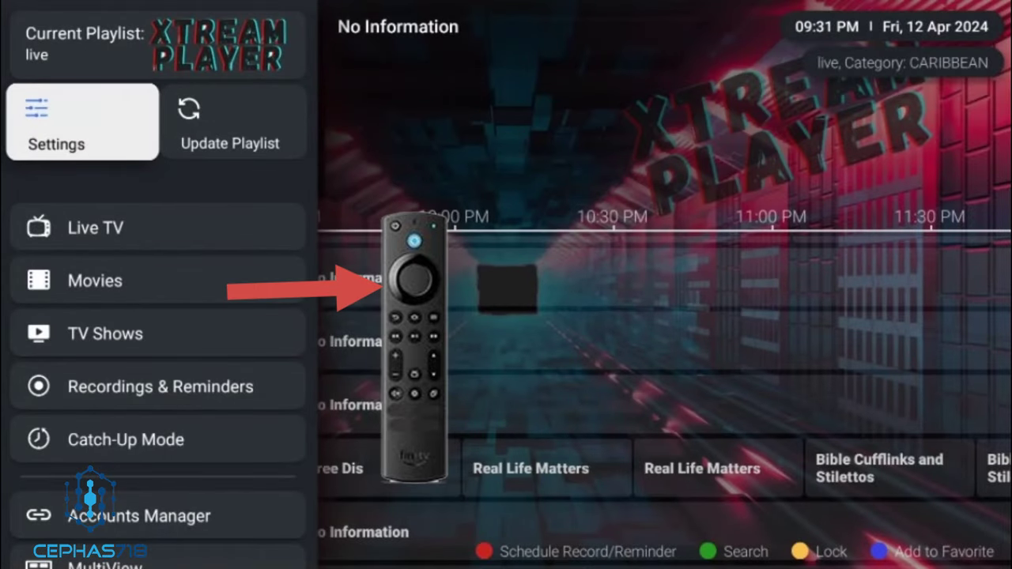
- Examine the main menu entries beside the program guide, from Current Playlist down to Close App
key("Up")
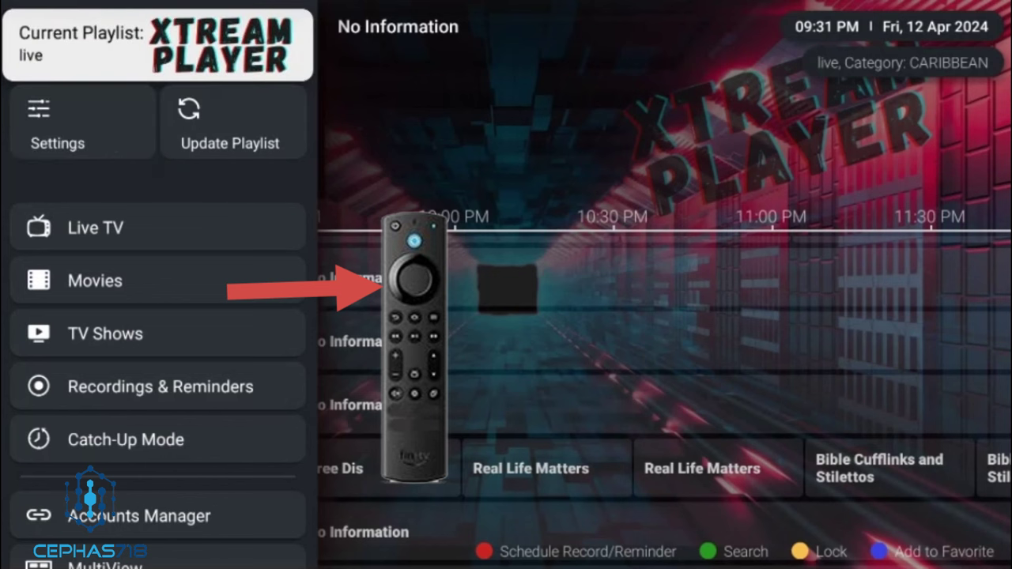
key("Down")
key("Up")
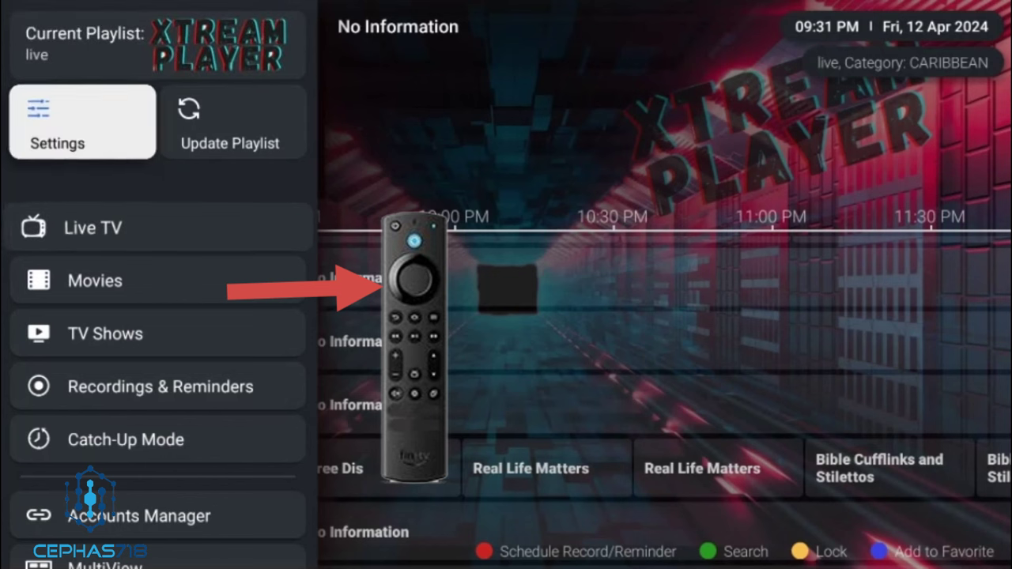
key("Down")
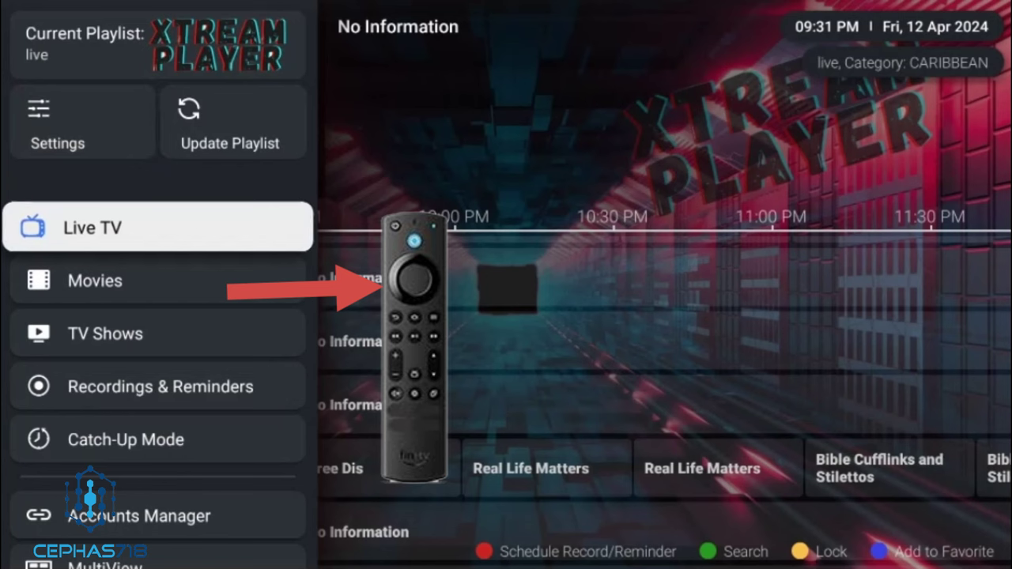
key("Down")
key("Down")
key("Down")
key("Down")
key("Down")
key("Down")
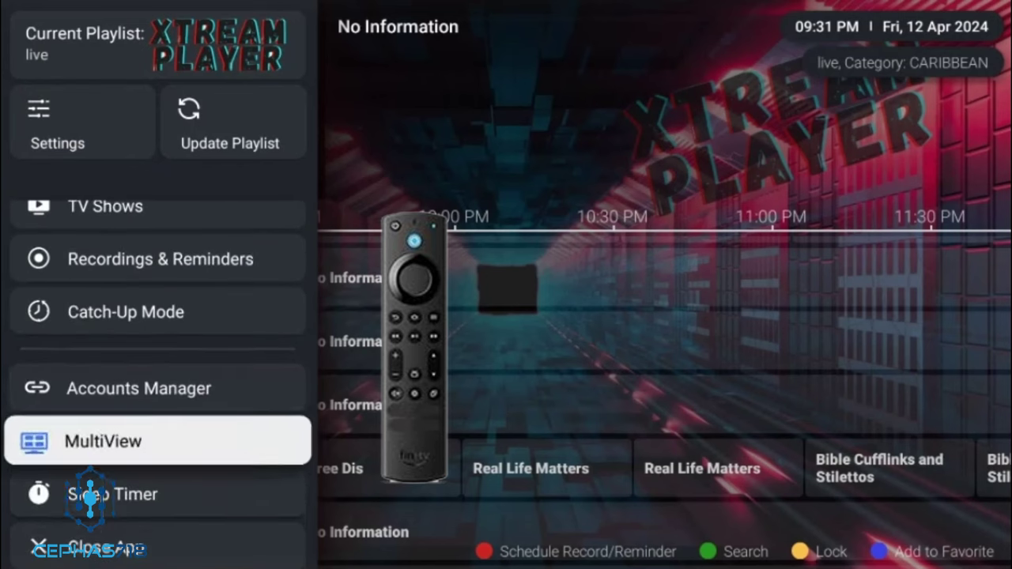
key("Down")
key("Down")
key("Up")
key("Up")
key("Up")
key("Up")
key("Up")
key("Up")
key("Up")
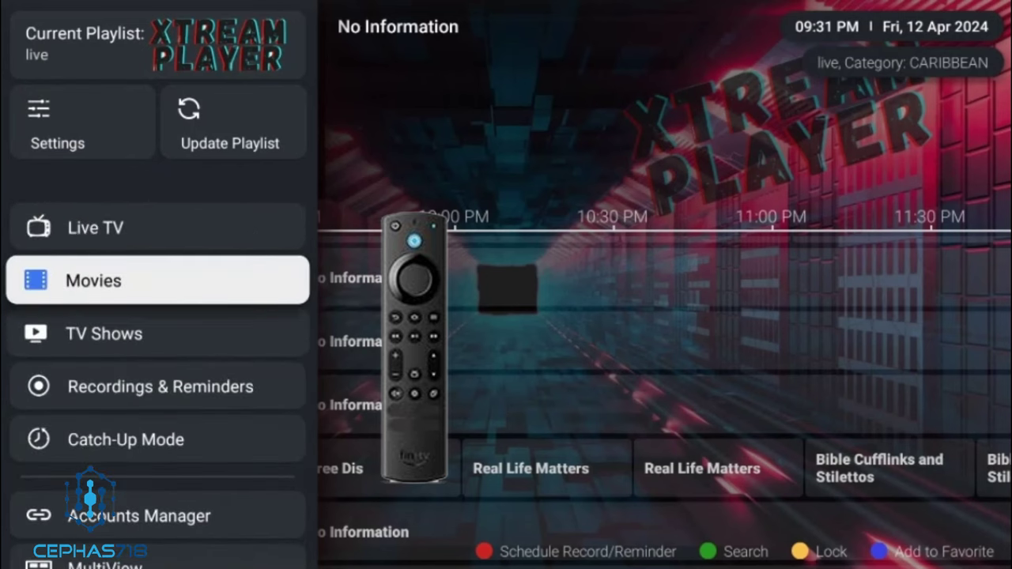
- Open the list of available playlists from the Current Playlist entry
key("Up")
key("Up")
key("Up")
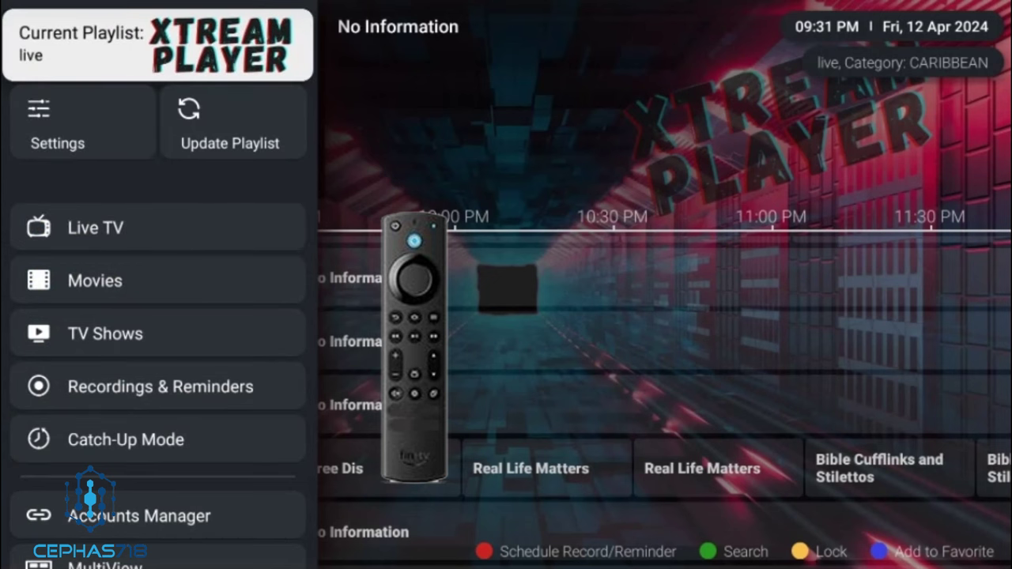
key("Return")
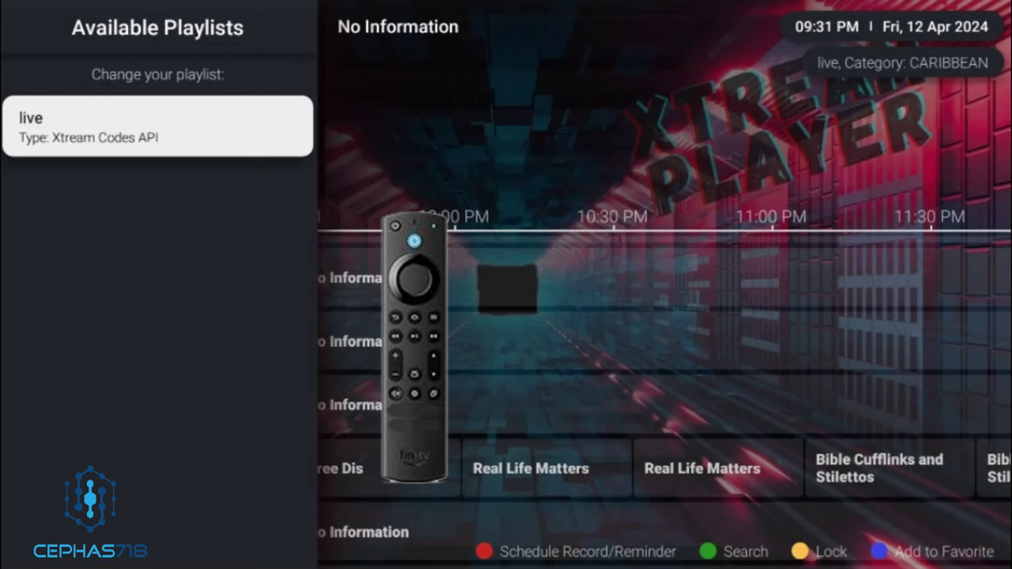
- Choose the live playlist and leave the main menu for the full-screen player's quick menu
key("Return")
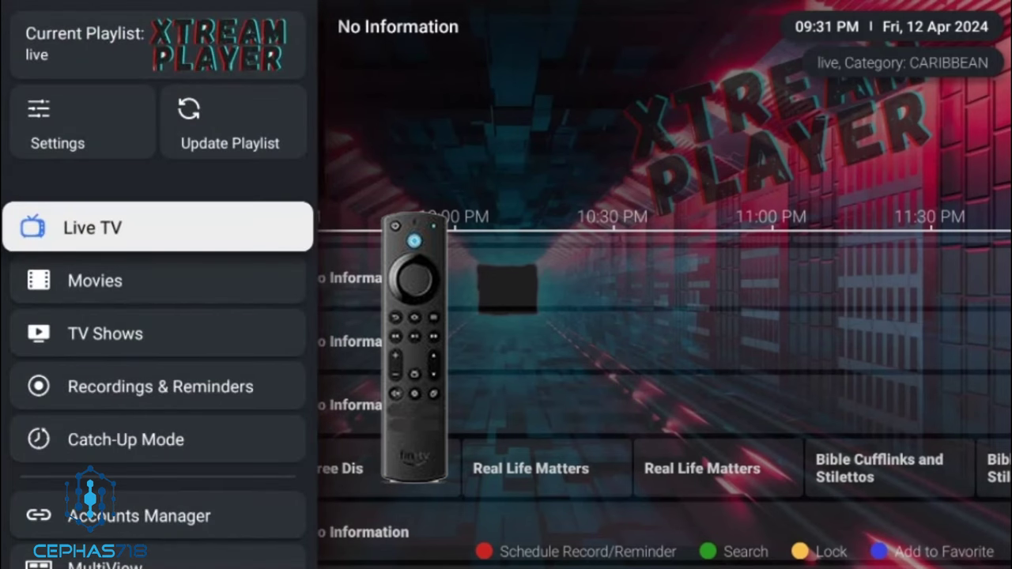
key("Down")
key("Down")
key("Escape")
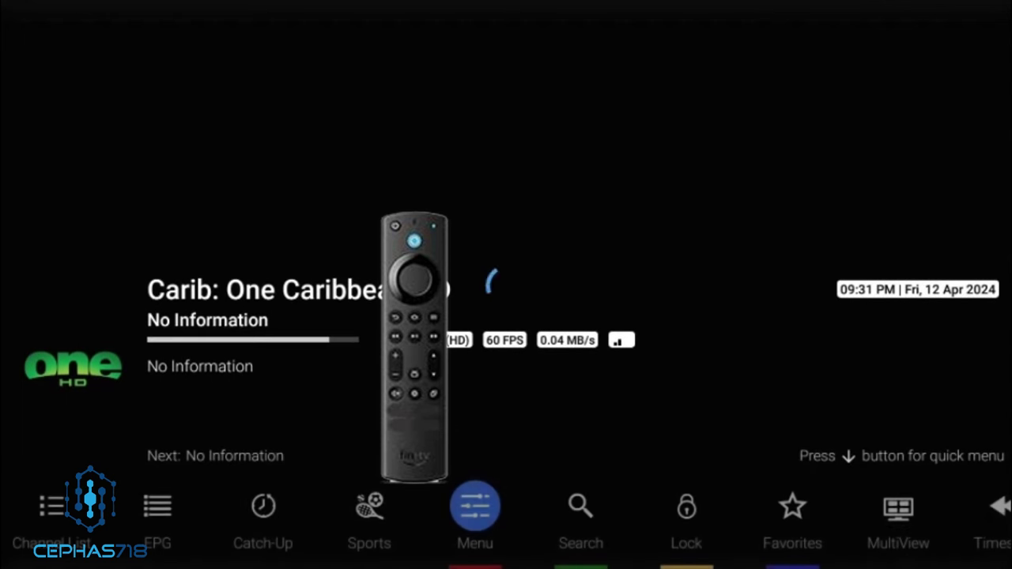
key("Right")
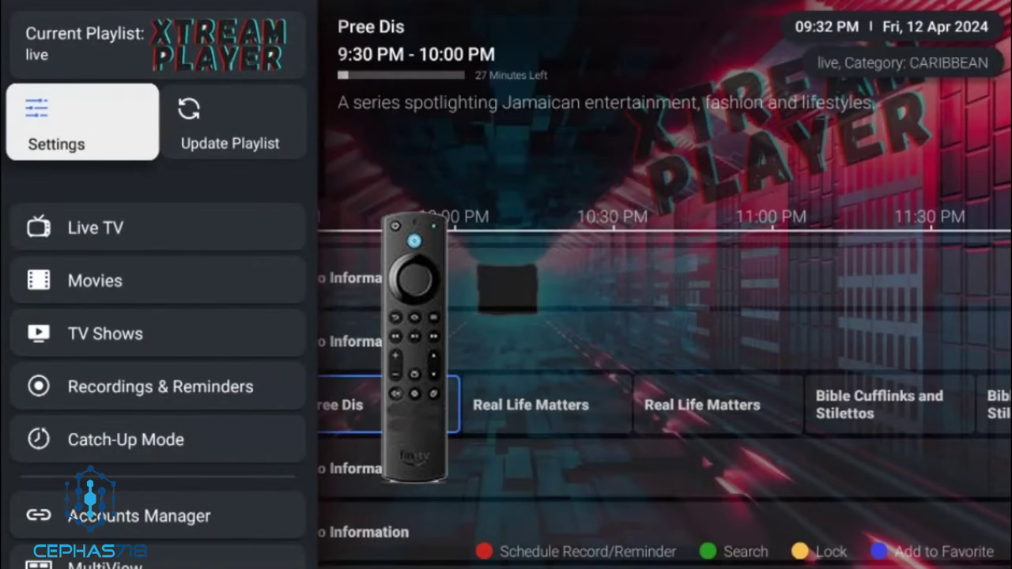
- View the Force Update and Delete options of the live account in the accounts list, close them and go back toward the channels
key("Escape")
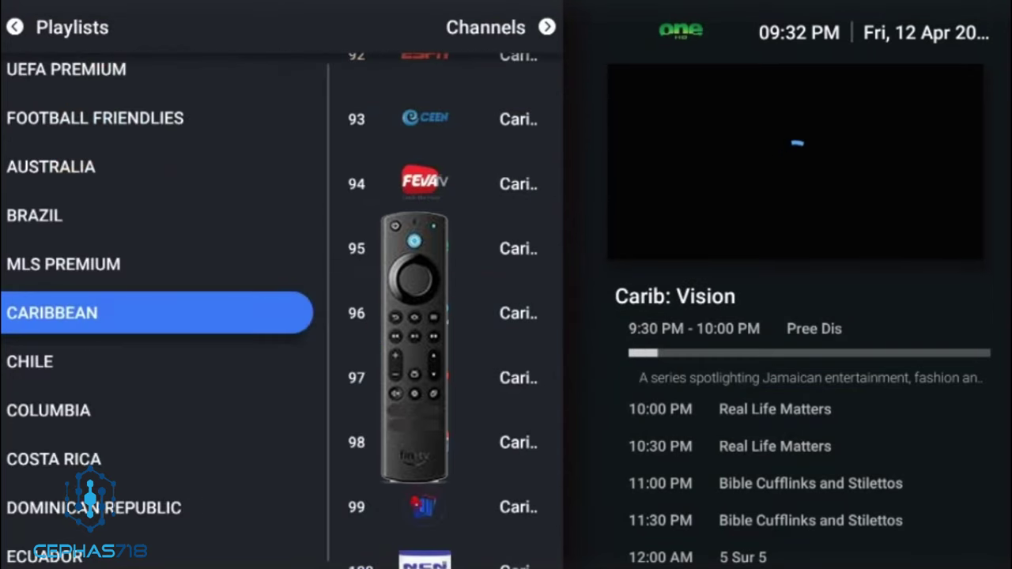
key("Left")
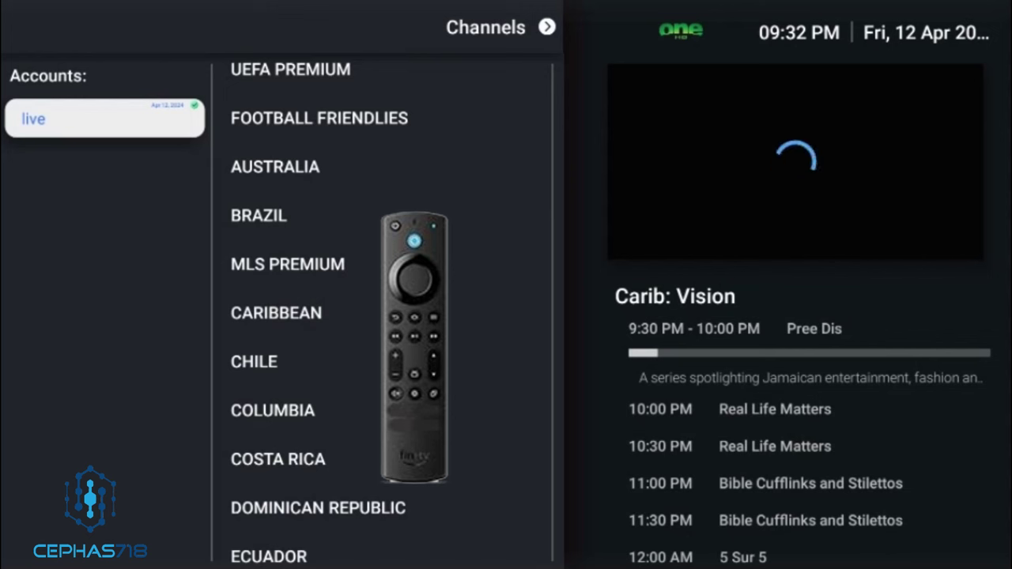
key("Menu")
key("Down")
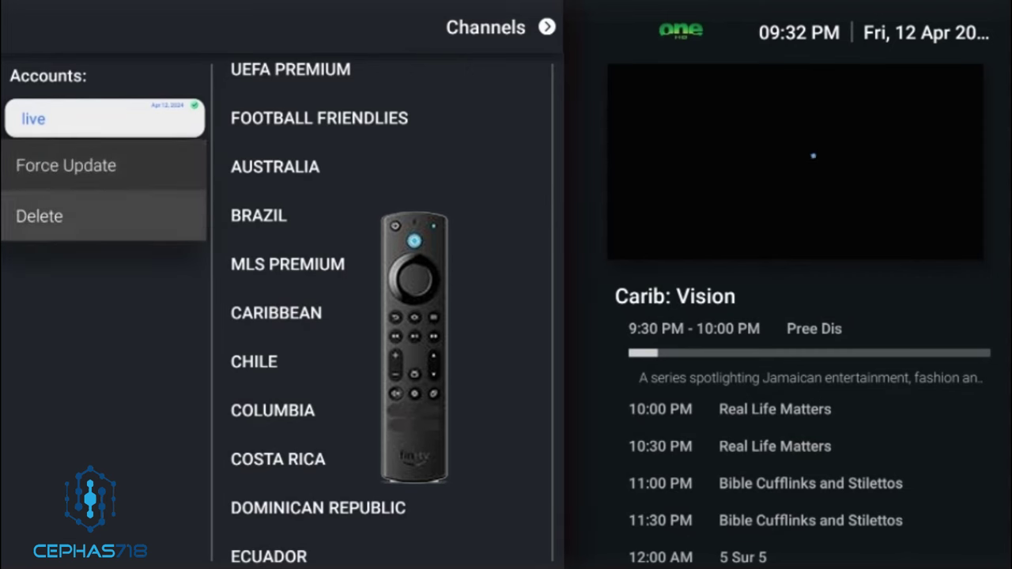
key("Up")
key("Down")
key("Escape")
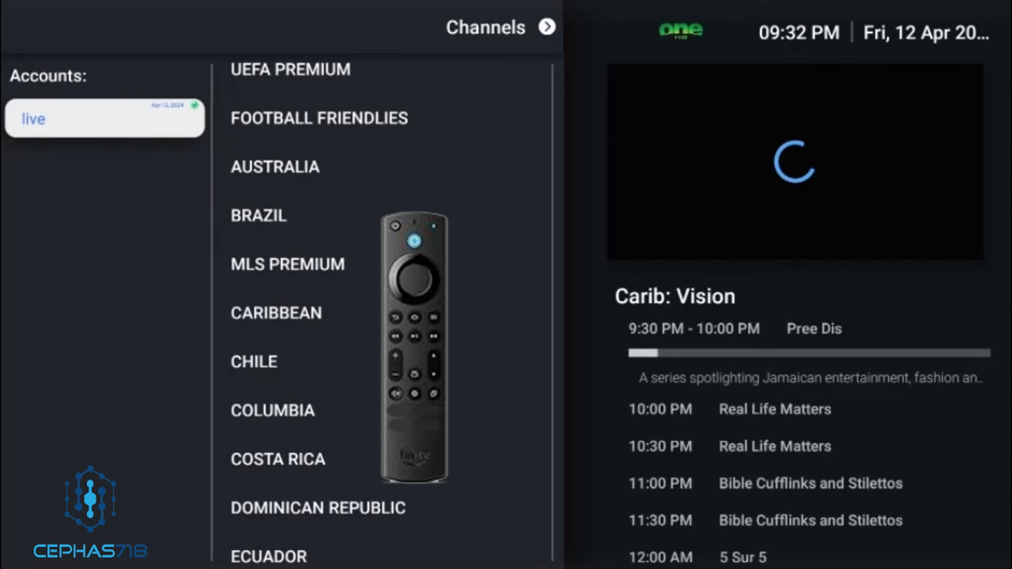
key("Right")
key("Right")
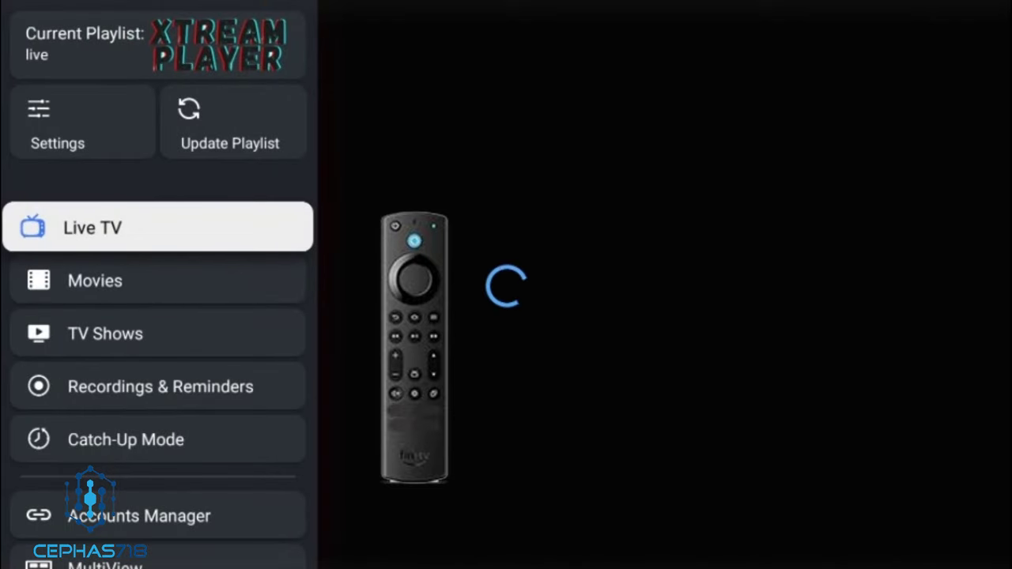
- Examine the main menu entries over the full-screen player, from Live TV down to Close App
key("Up")
key("Down")
key("Down")
key("Down")
key("Down")
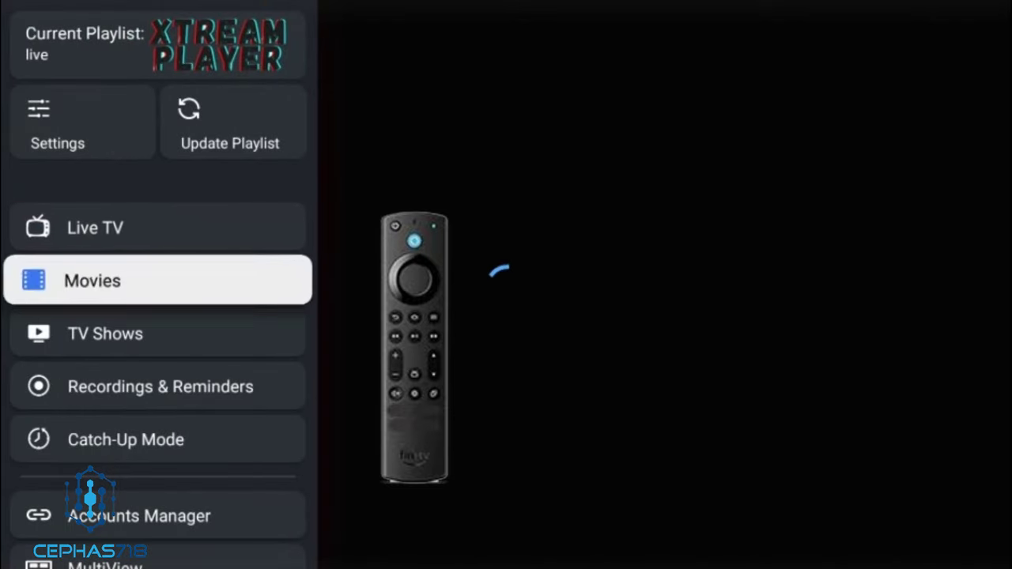
key("Down")
key("Down")
key("Down")
key("Down")
key("Down")
key("Up")
key("Up")
key("Up")
key("Up")
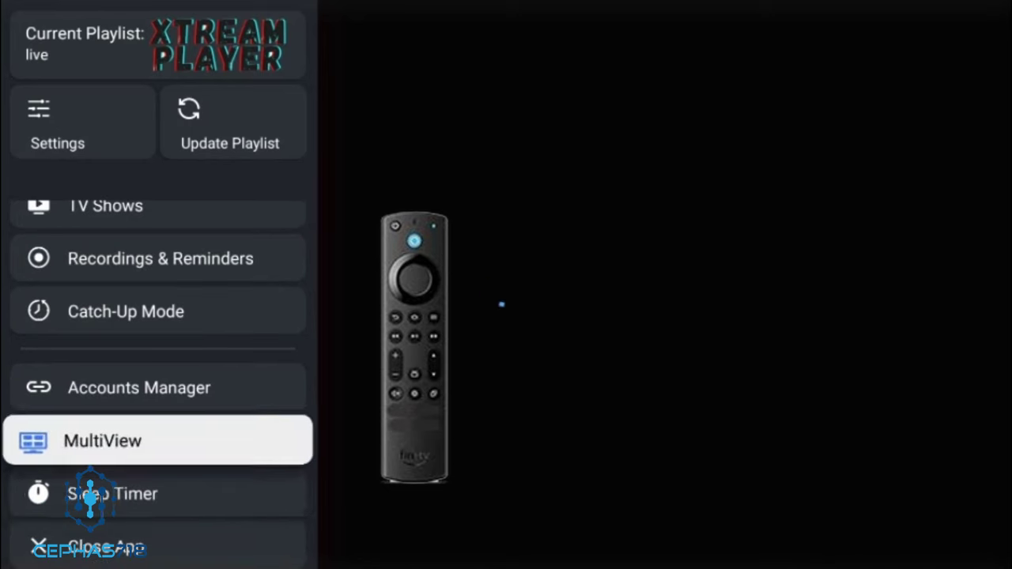
- Open the Accounts Manager and look at its Add Account option and the live account entry
key("Down")
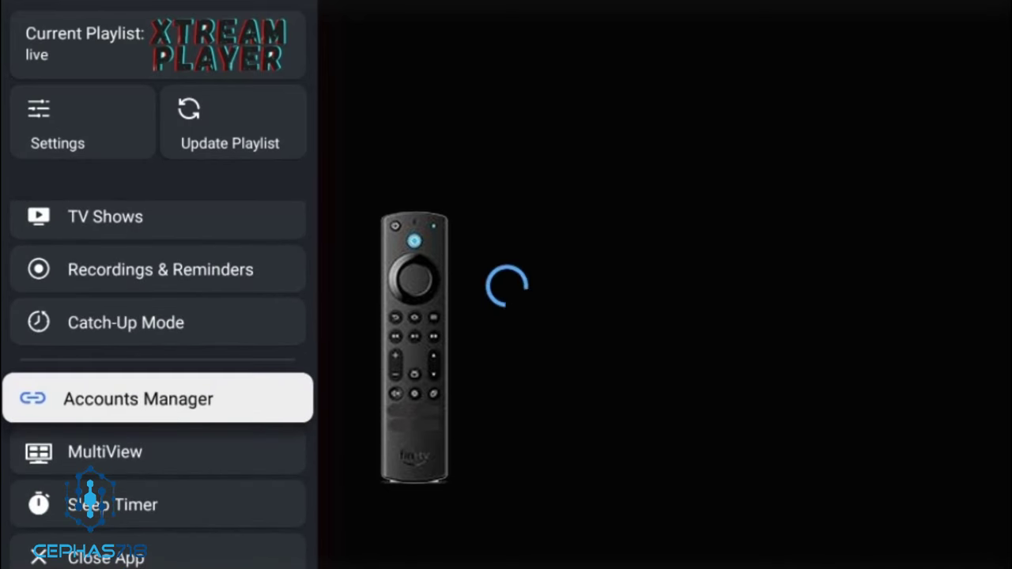
key("Return")
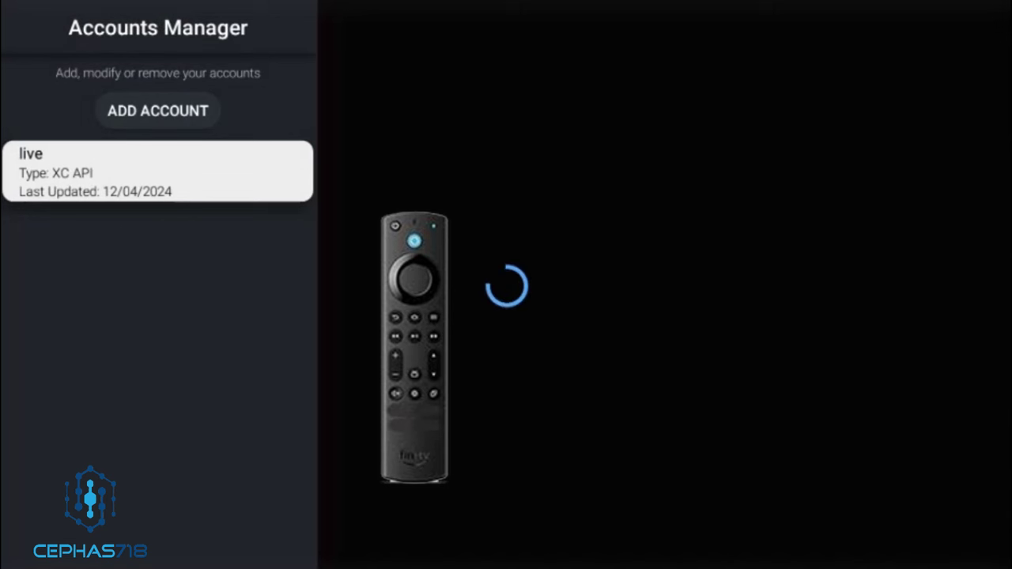
key("Up")
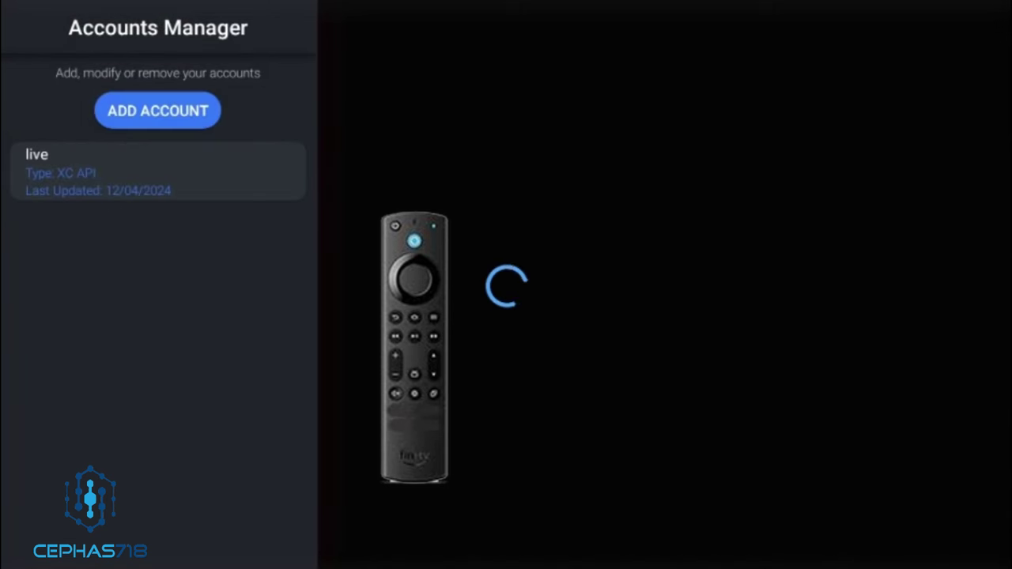
key("Down")
key("Up")
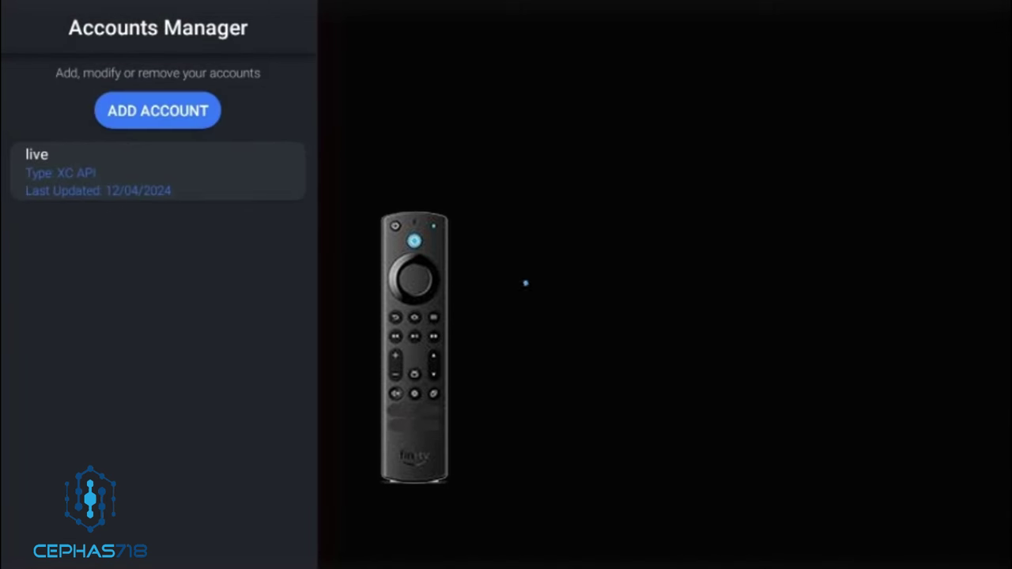
key("Down")
key("Up")
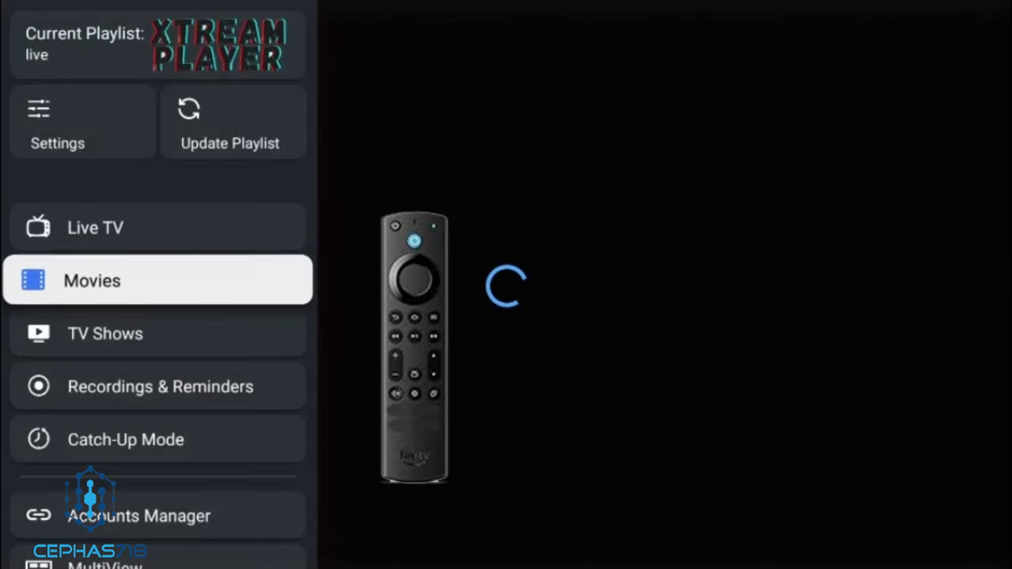
- Go through the full-screen player's main menu again, from Movies down past Catch-Up Mode
key("Down")
key("Down")
key("Down")
key("Down")
key("Down")
key("Down")
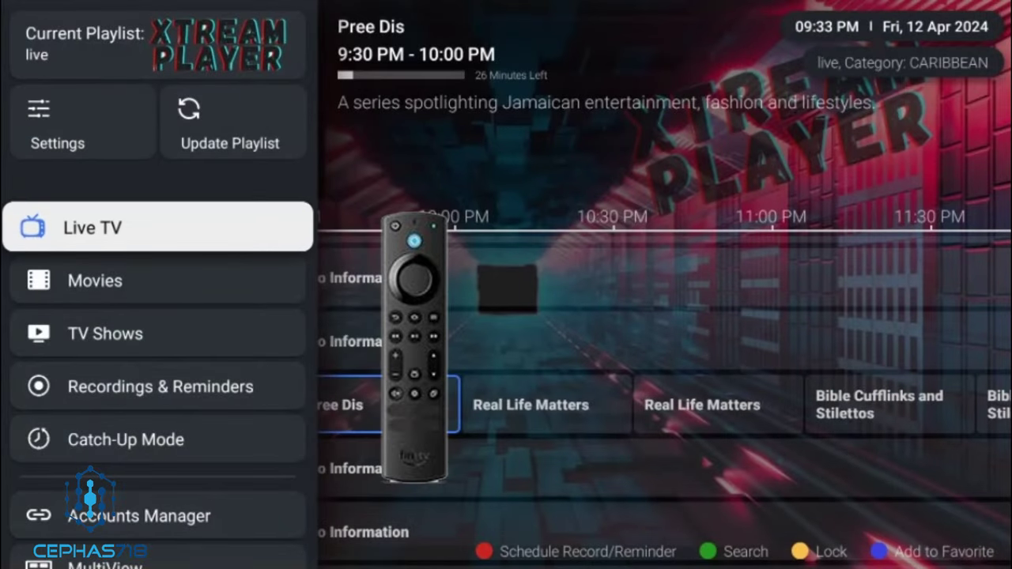
- Go through the main menu beside the program guide, from Live TV down to the last entries
key("Down")
key("Down")
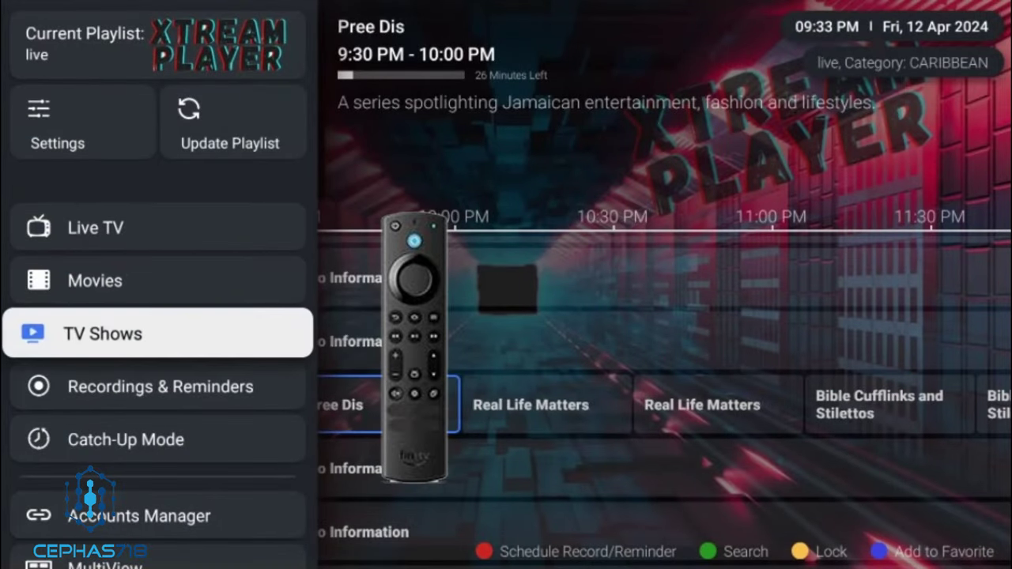
key("Down")
key("Down")
key("Down")
key("Down")
key("Down")
key("Down")
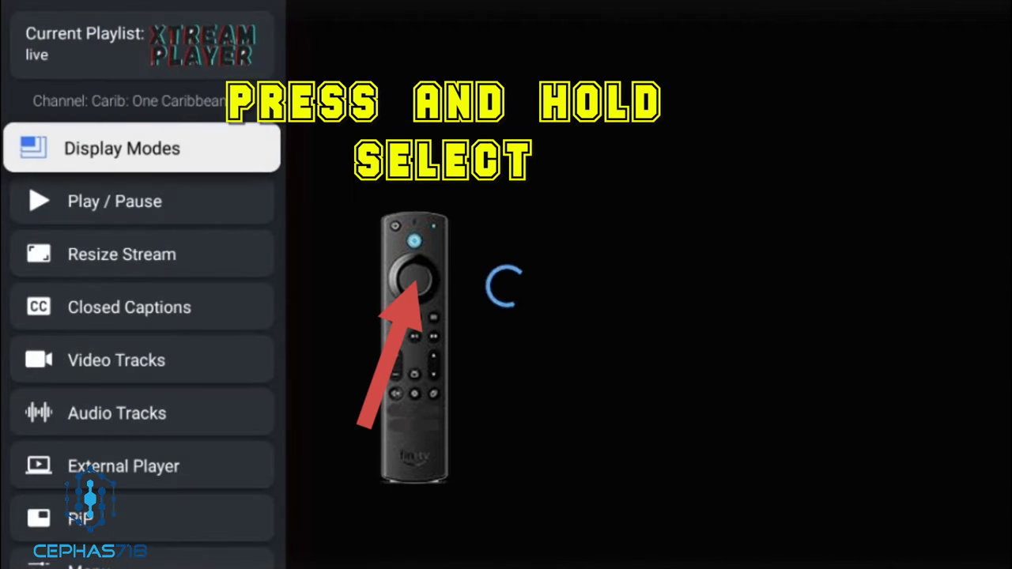
- Examine the channel options menu for the playing channel, from Display Modes down to PiP and back up
key("Down")
key("Down")
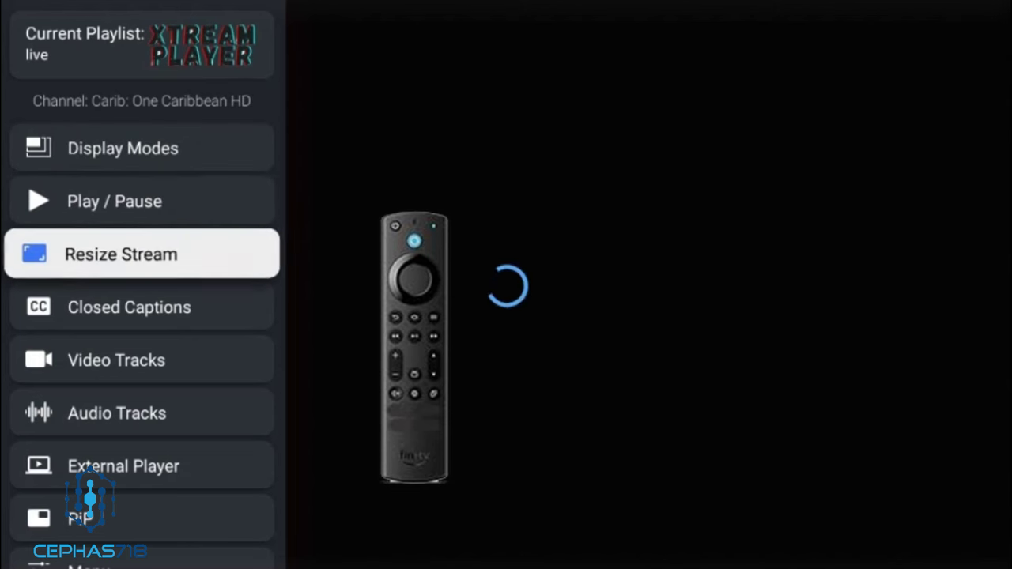
key("Down")
key("Down")
key("Down")
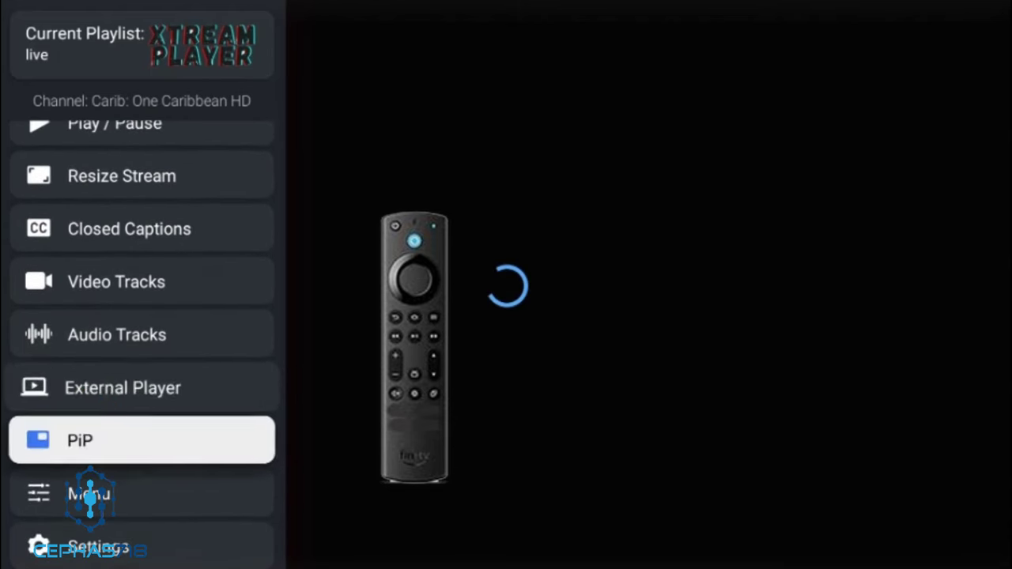
key("Up")
key("Up")
key("Up")
key("Up")
key("Up")
key("Up")
key("Up")
key("Up")
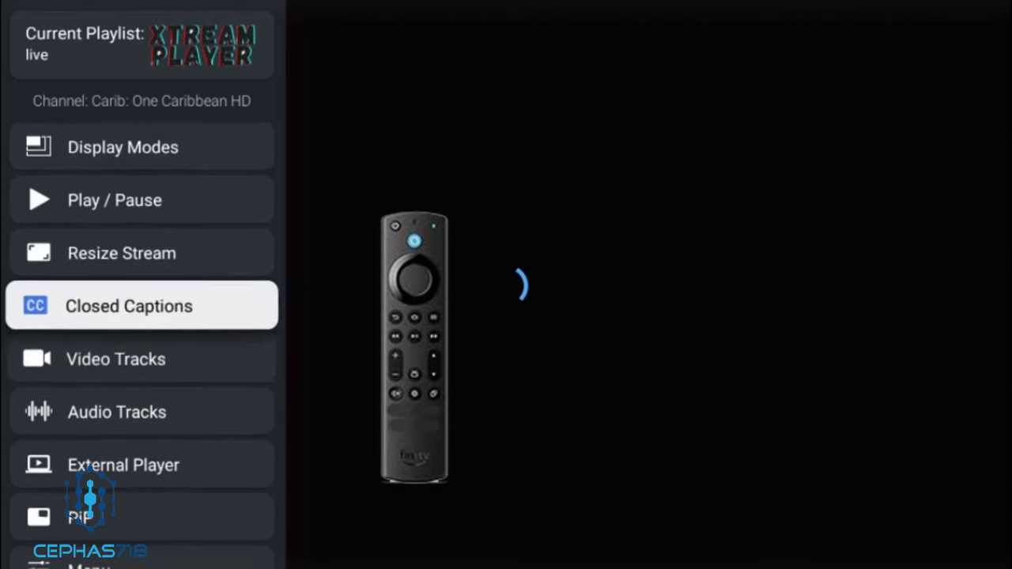
- Move down the channel options from Closed Captions to the Menu and Settings entries
key("Down")
key("Down")
key("Down")
key("Down")
key("Down")
key("Down")
key("Down")
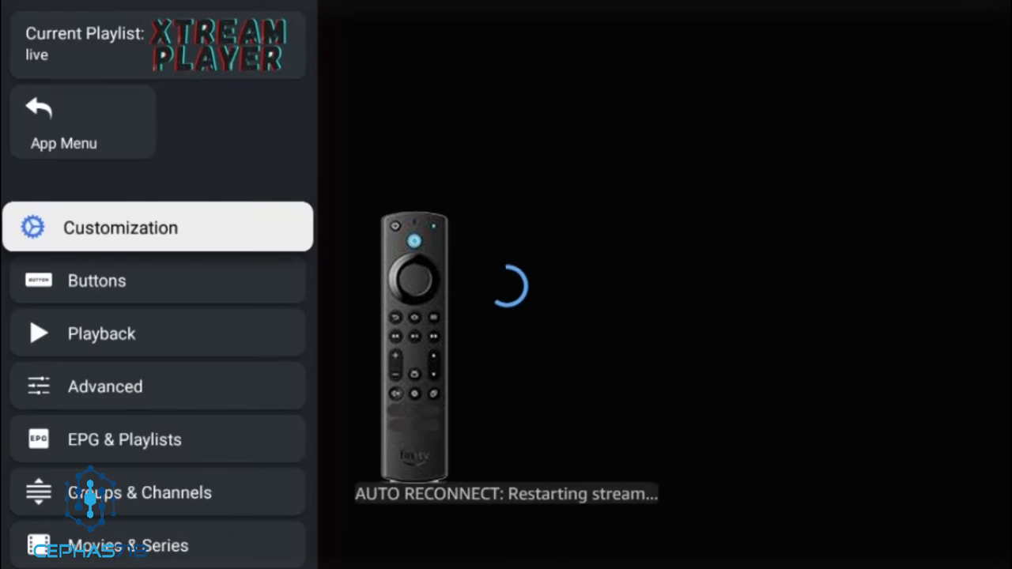
- Examine the app's settings categories, from Customization down to Subscription Info
key("Down")
key("Down")
key("Down")
key("Down")
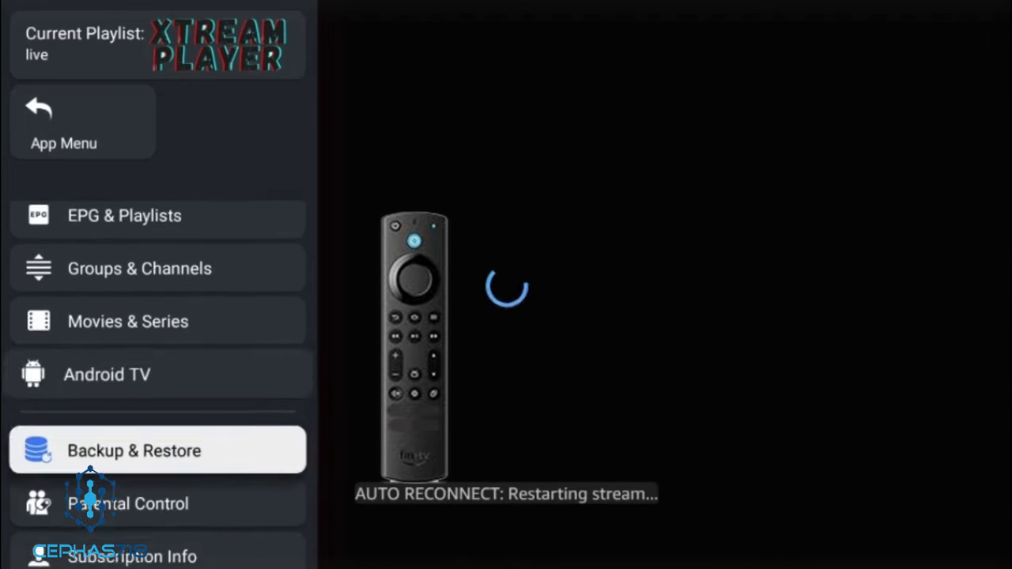
key("Up")
key("Down")
key("Down")
key("Down")
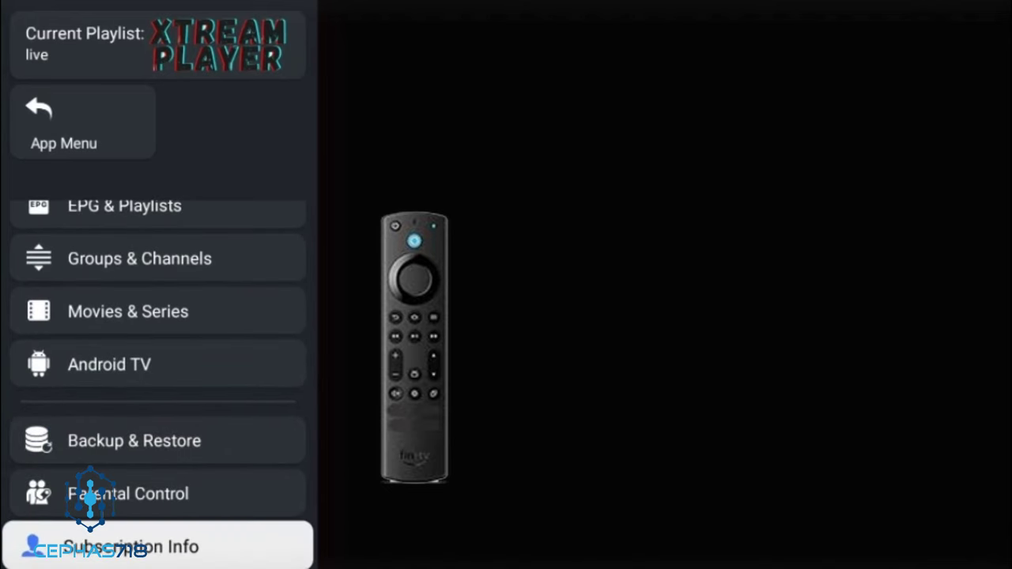
key("Up")
key("Down")
key("Up")
key("Up")
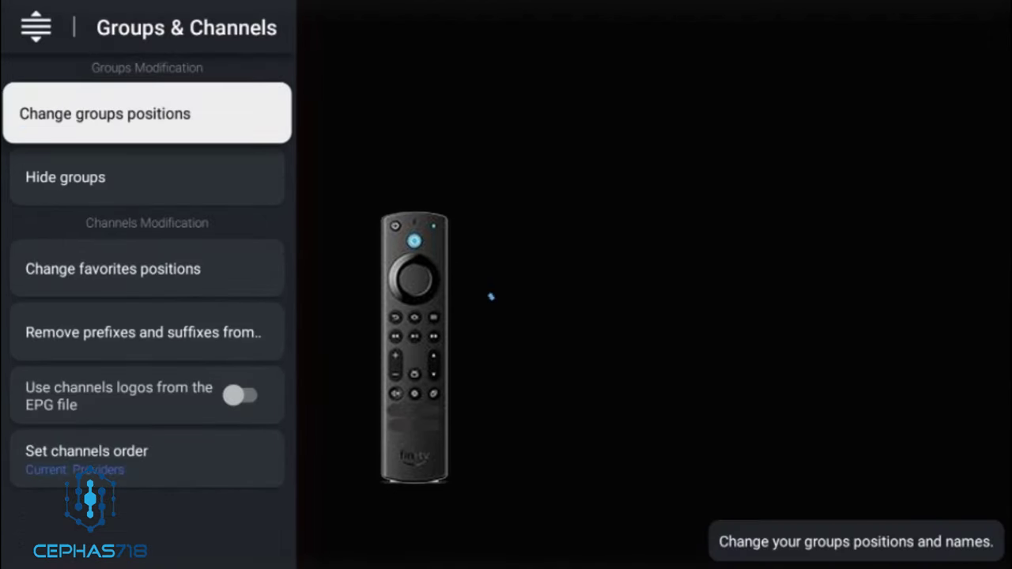
- Look through the Groups & Channels settings, from changing group positions down to the channel order
key("Down")
key("Up")
key("Down")
key("Down")
key("Down")
key("Down")
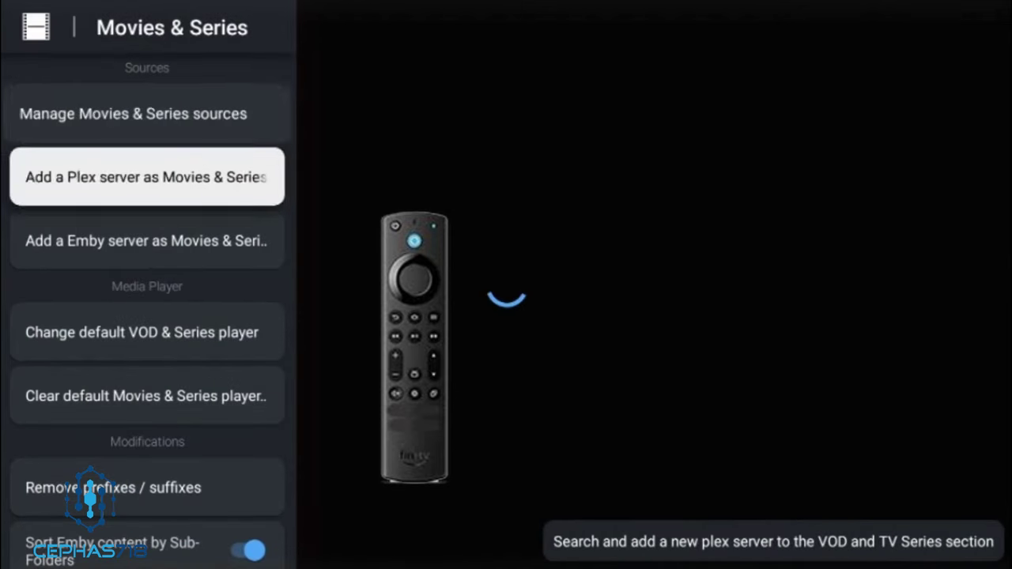
- Examine the Movies & Series settings, including the Plex and Emby server sources and the default player, and leave that page
key("Down")
key("Down")
key("Down")
key("Up")
key("Up")
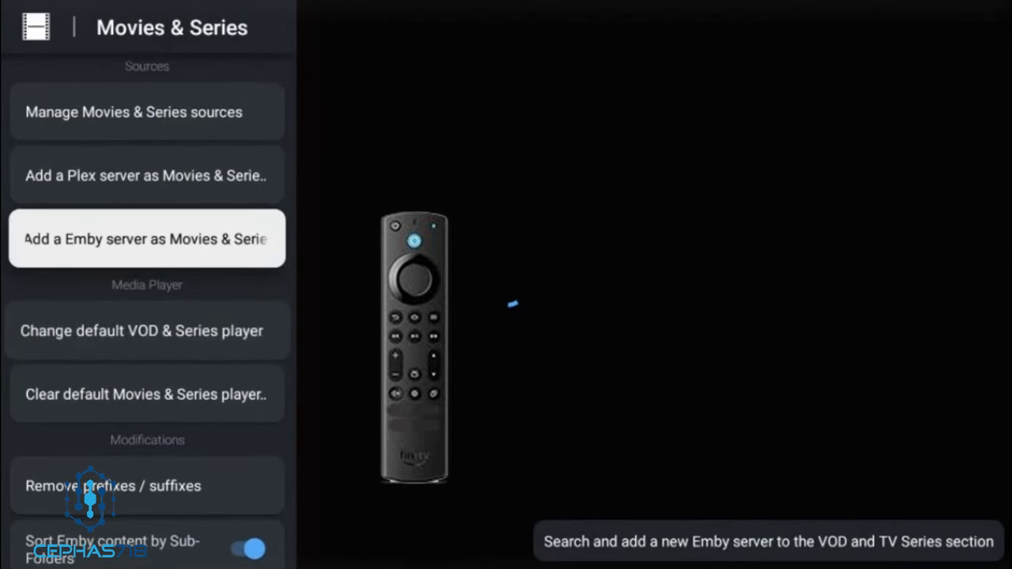
key("Down")
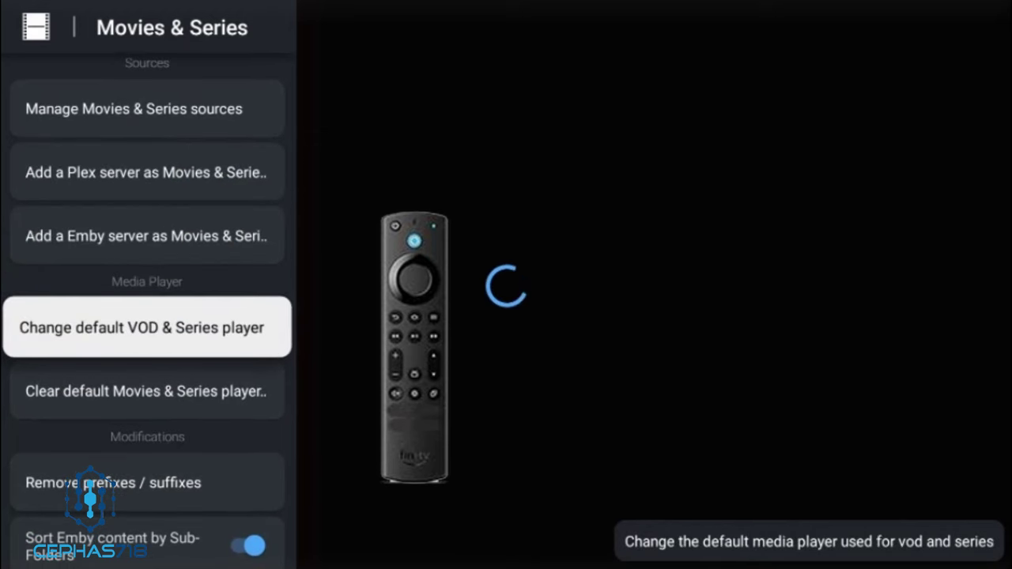
key("Down")
key("Down")
key("Down")
key("Up")
key("Up")
key("Up")
key("Up")
key("Up")
key("Up")
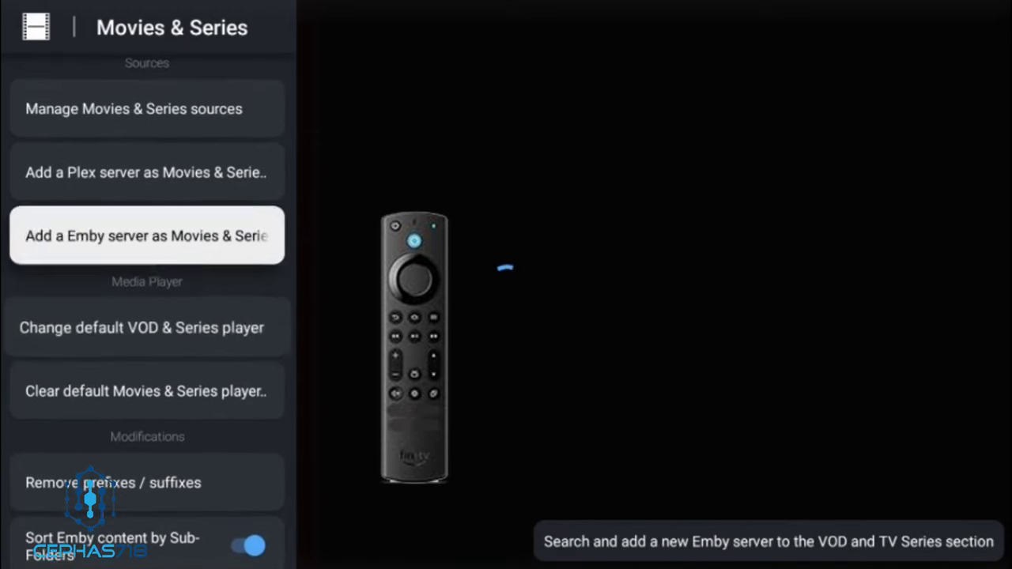
key("Down")
key("Up")
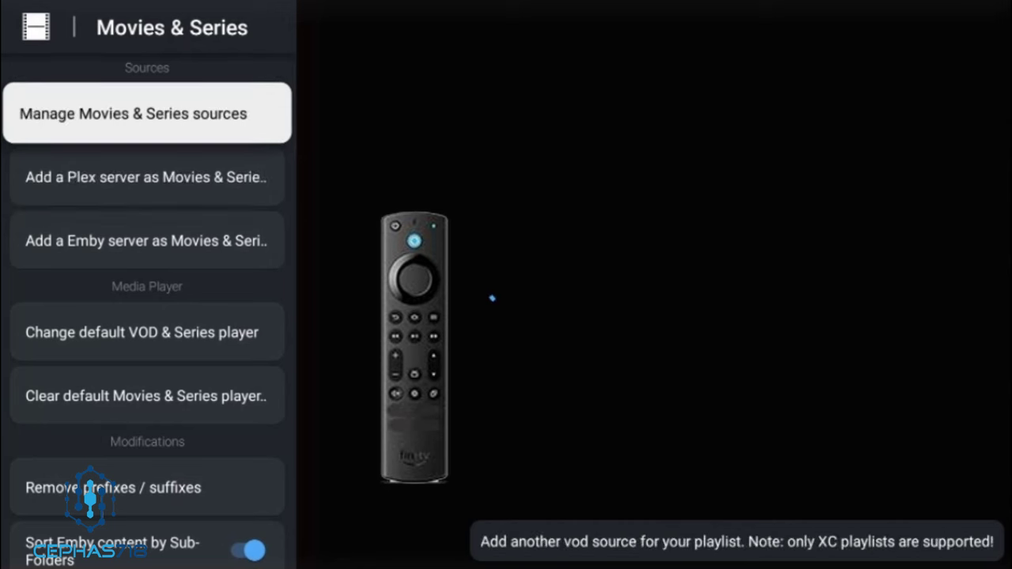
key("Down")
key("Down")
key("Escape")
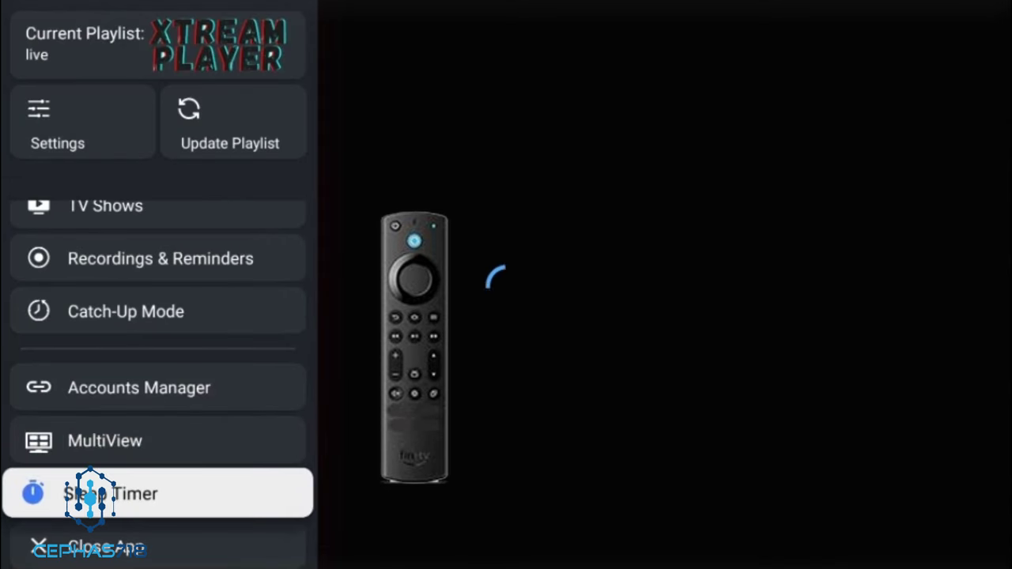
- Go back up the main menu from Sleep Timer and open the app settings
key("Up")
key("Up")
key("Up")
key("Up")
key("Up")
key("Up")
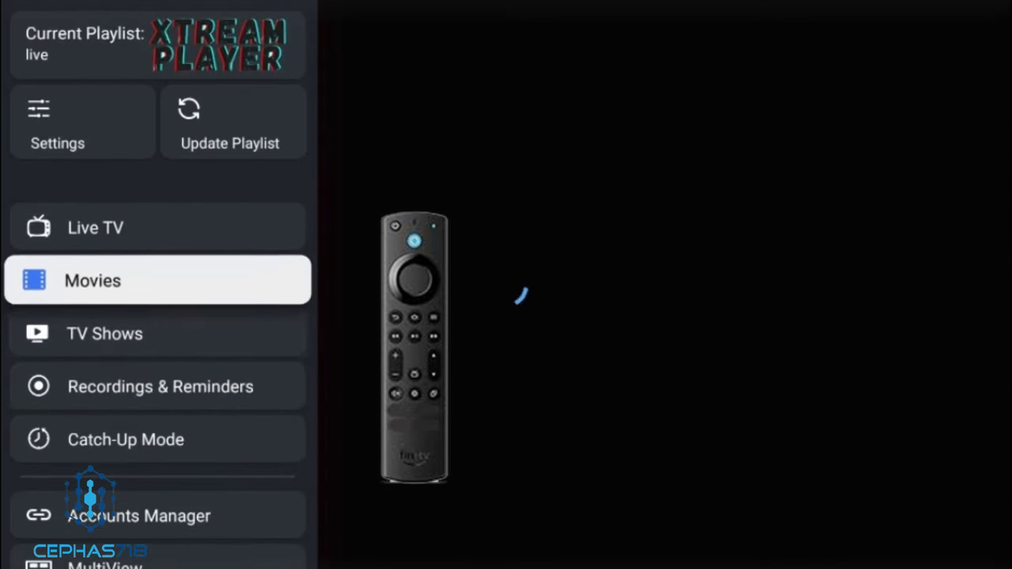
key("Up")
key("Up")
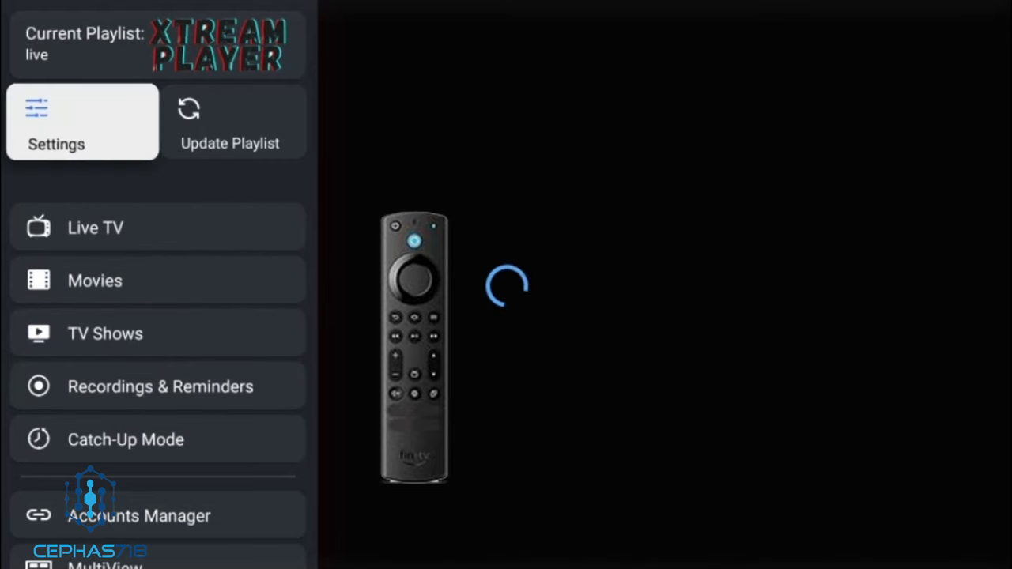
key("Return")
- Look through the settings categories once more, from Customization down to Parental Control
key("Down")
key("Down")
key("Down")
key("Down")
key("Down")
key("Down")
key("Down")
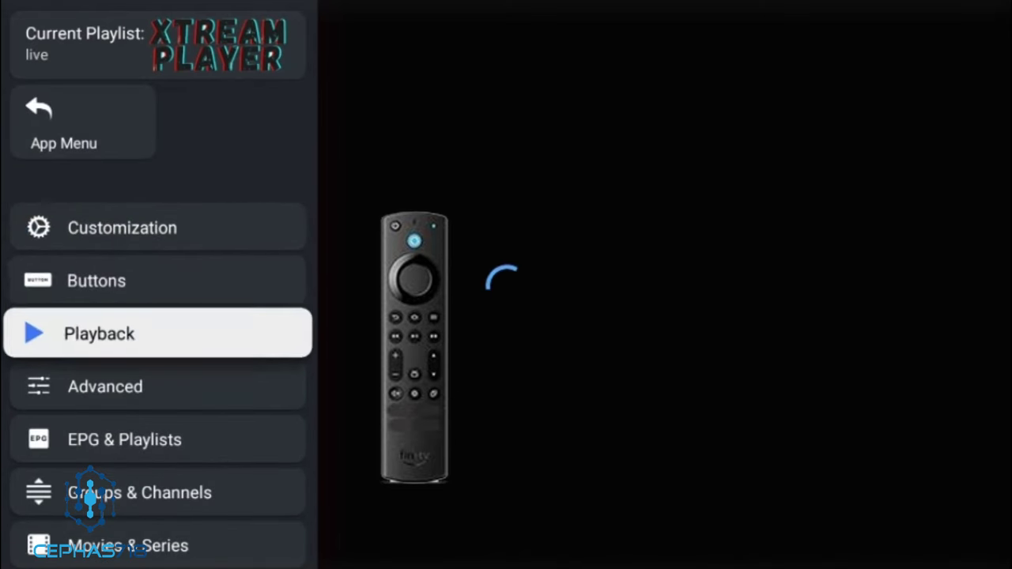
key("Down")
key("Down")
key("Down")
key("Up")
key("Up")
key("Up")
key("Up")
key("Up")
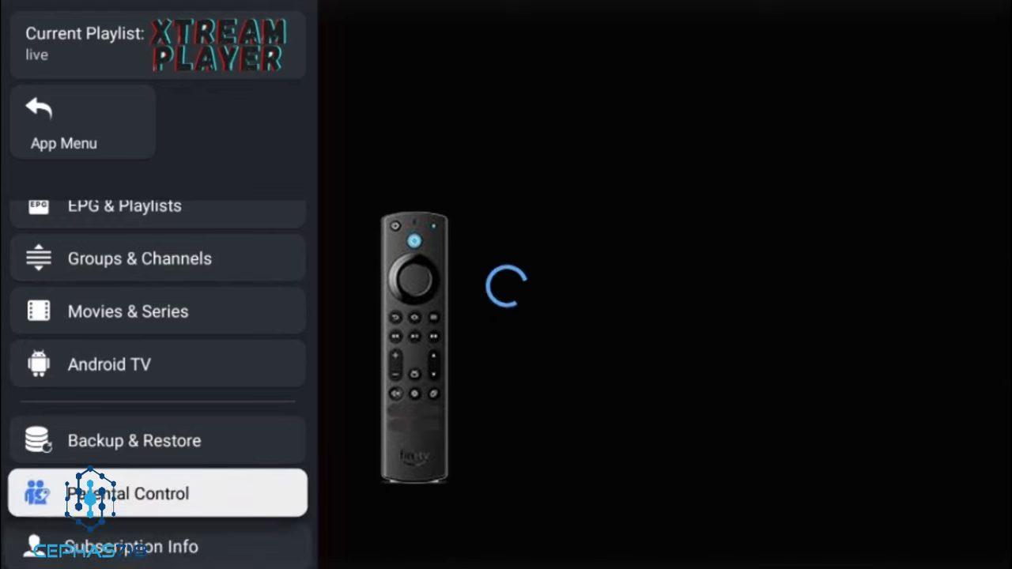
- Leave the settings and look through the main menu entries below Settings, ending back on Settings
key("Escape")
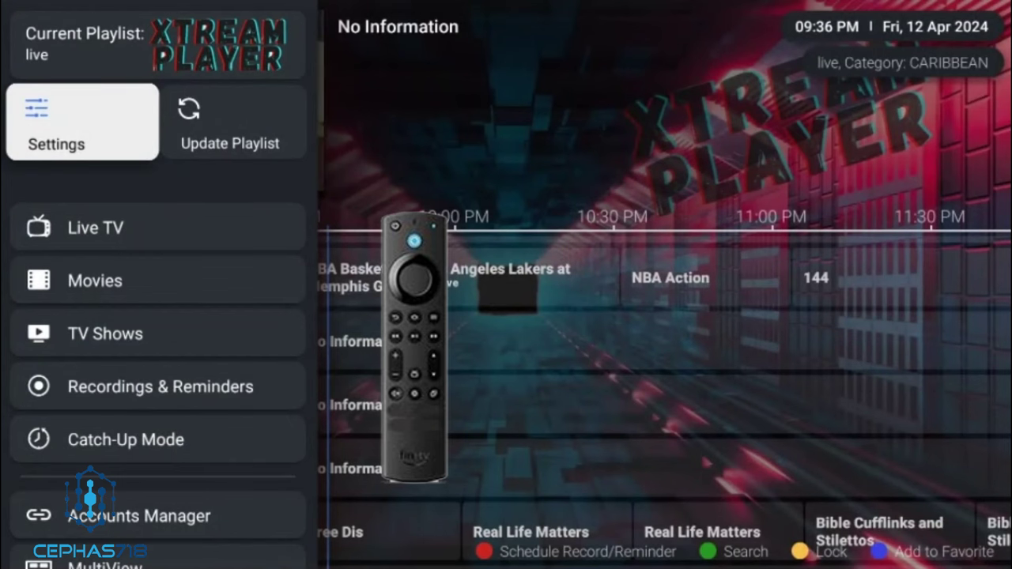
key("Down")
key("Down")
key("Down")
key("Down")
key("Down")
key("Down")
key("Down")
key("Down")
key("Down")
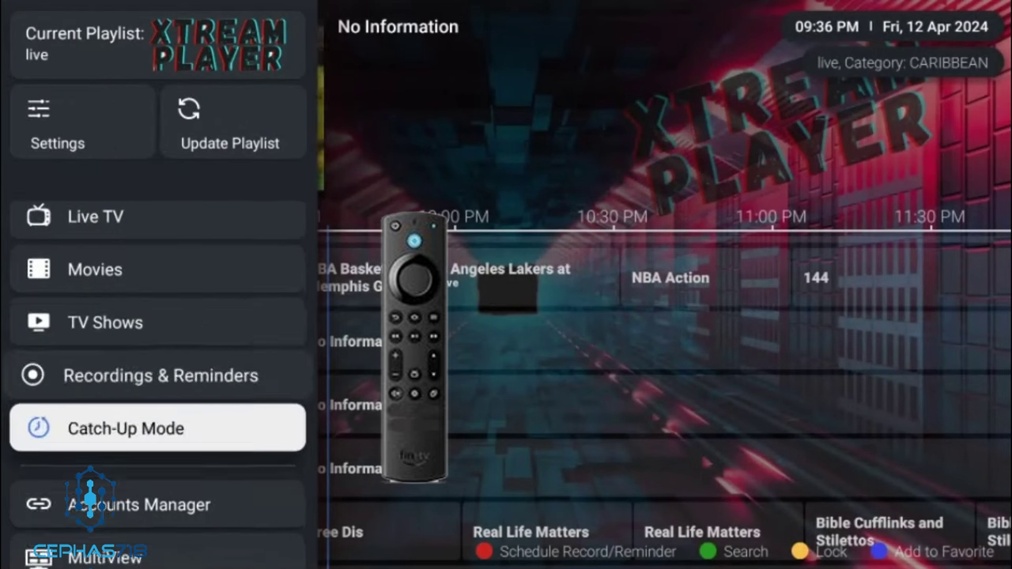
key("Up")
key("Up")
key("Up")
key("Up")
key("Up")
key("Up")
key("Up")
key("Up")
key("Up")
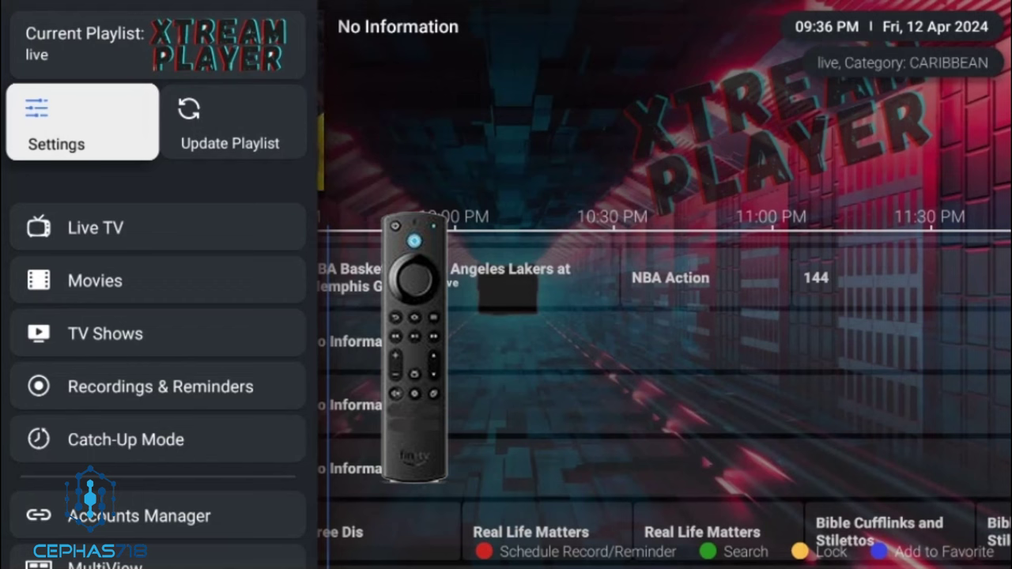
- Look through the main menu once more down to Close App and return to the Movies entry
key("Down")
key("Down")
key("Down")
key("Down")
key("Down")
key("Down")
key("Down")
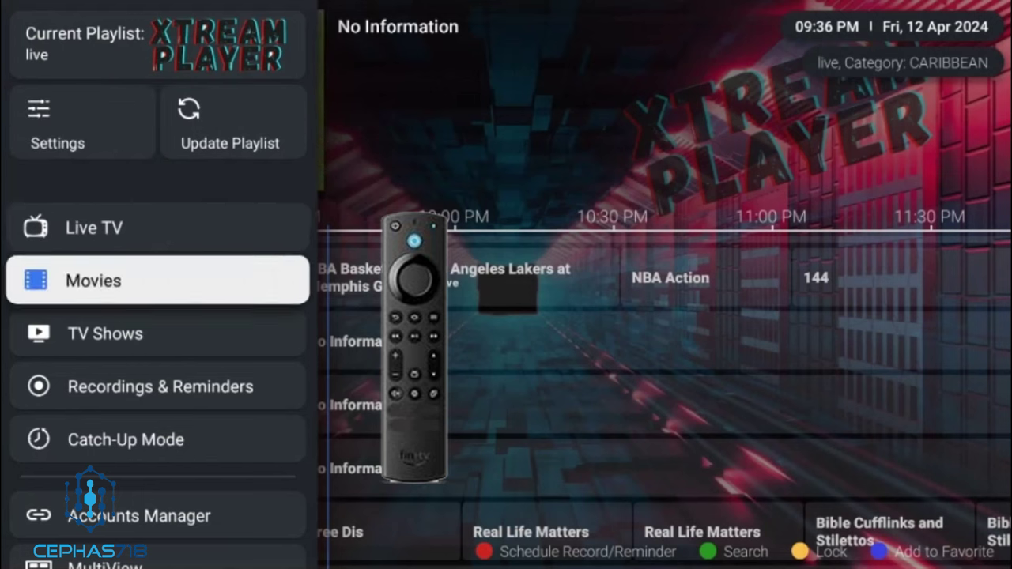
key("Down")
key("Down")
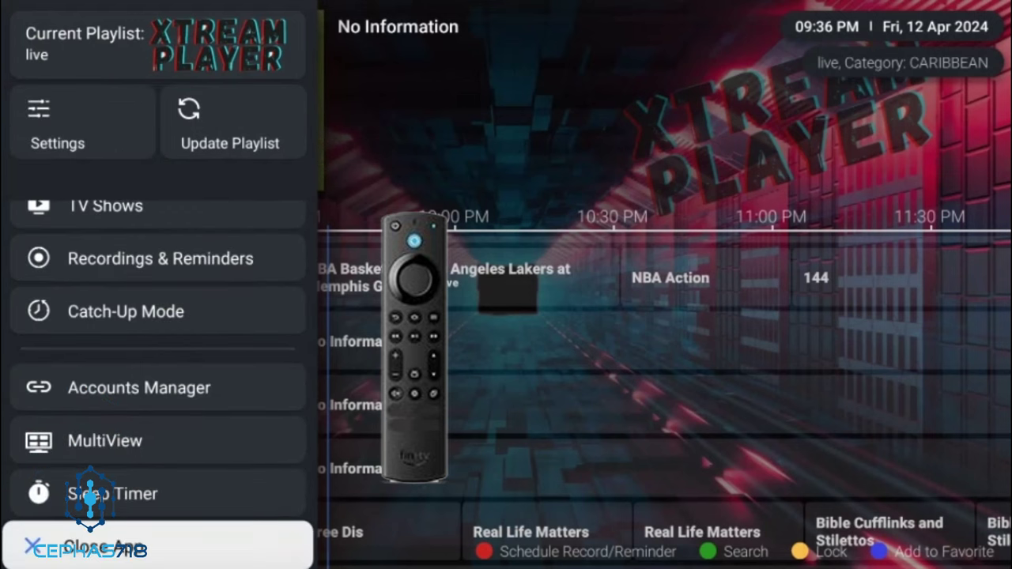
key("Up")
key("Up")
key("Up")
key("Up")
key("Up")
key("Up")
key("Up")
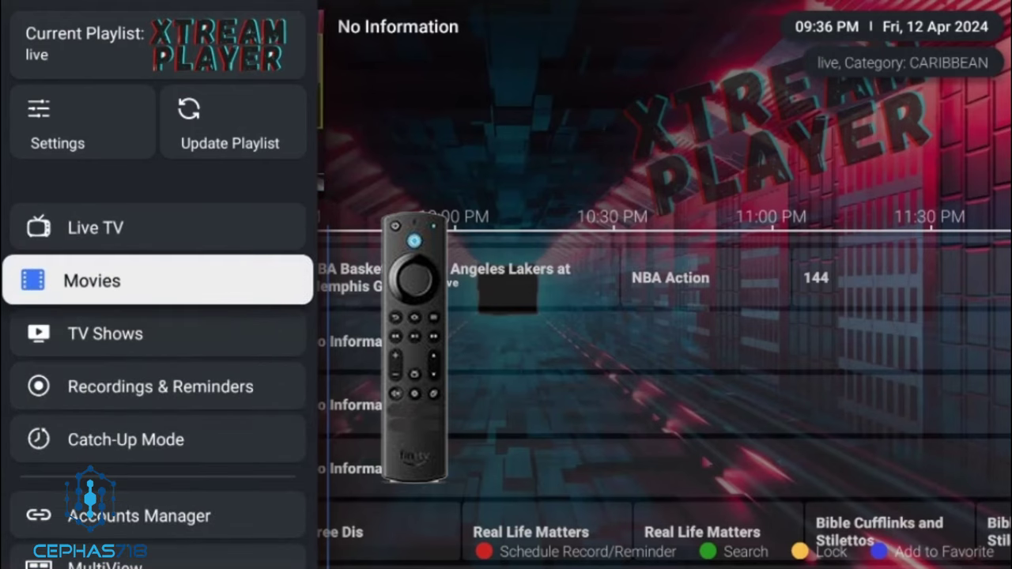
- Return to the full-screen channel and open the Movies library from the quick menu
key("Escape")
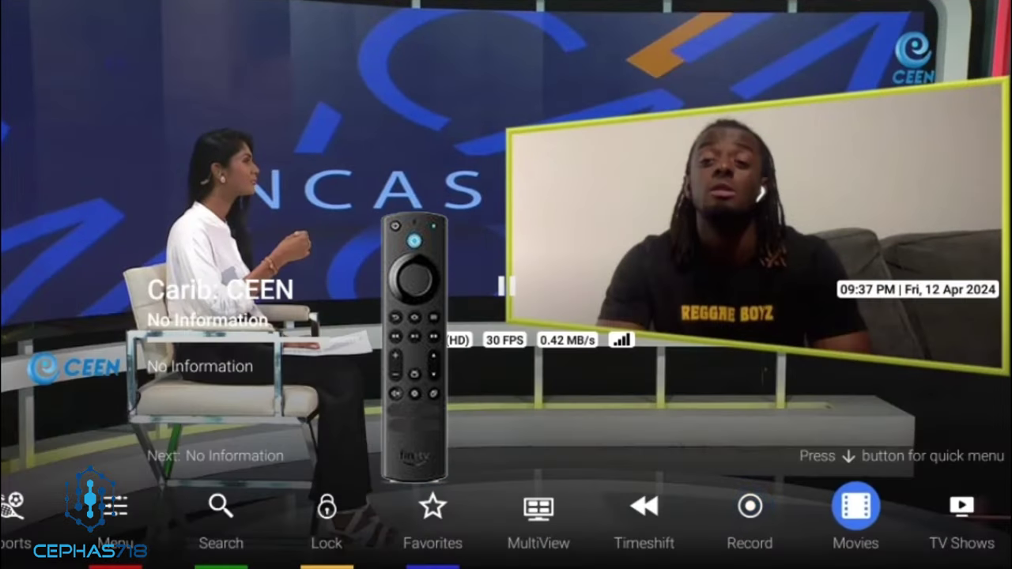
key("Right")
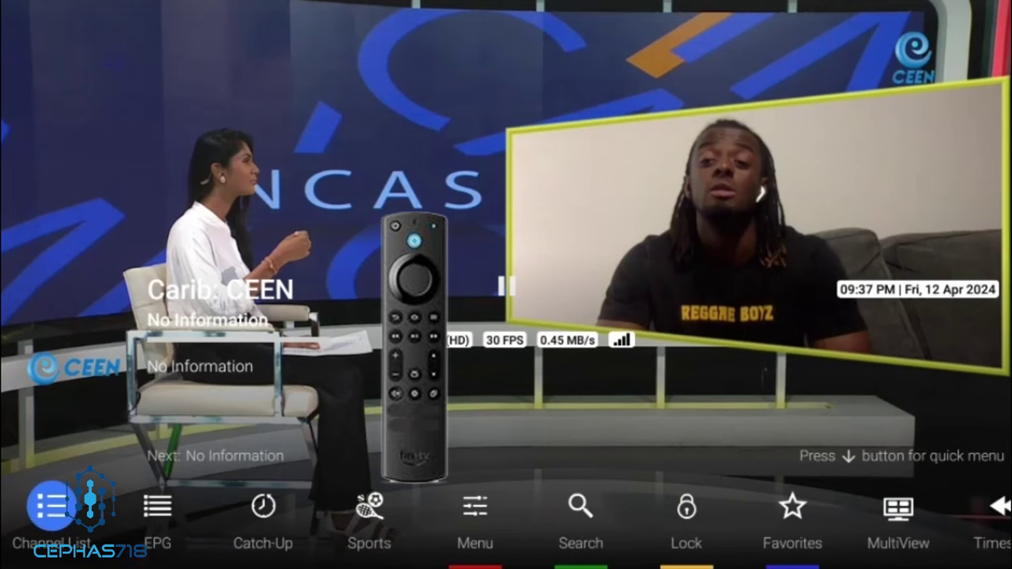
key("Return")
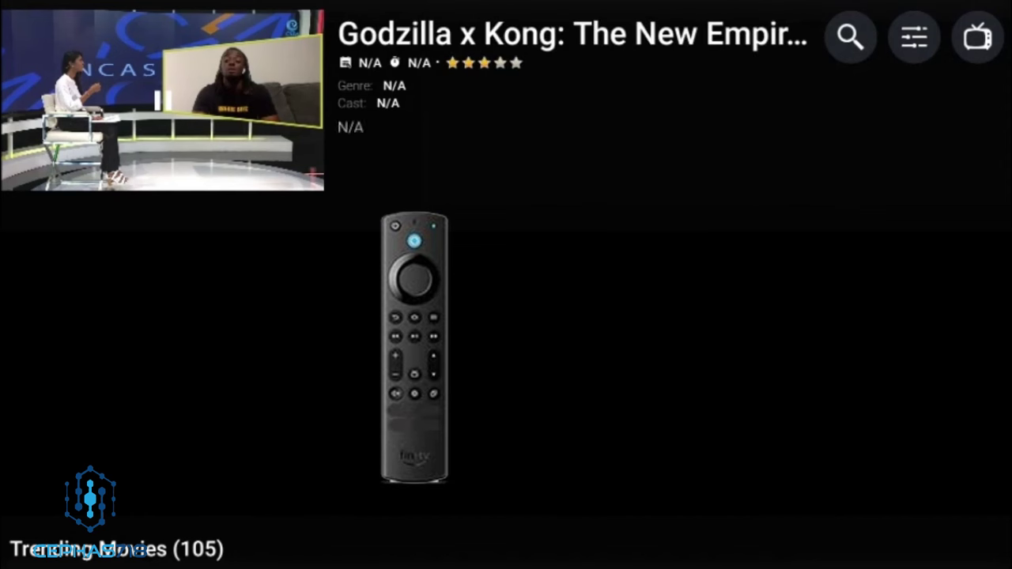
- Browse the Trending Movies row to Dune (2021) and open its options
key("Right")
key("Right")
key("Right")
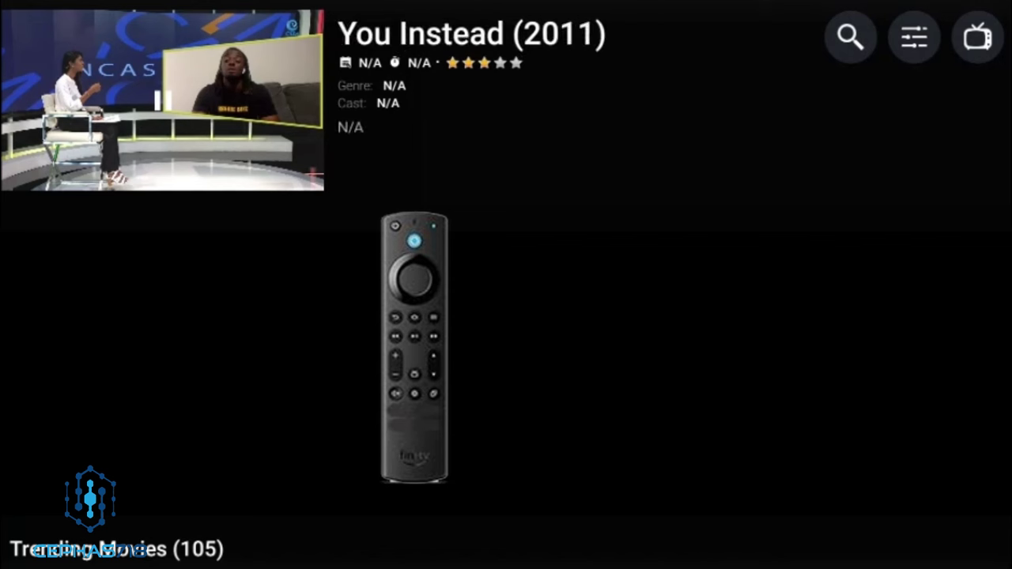
key("Right")
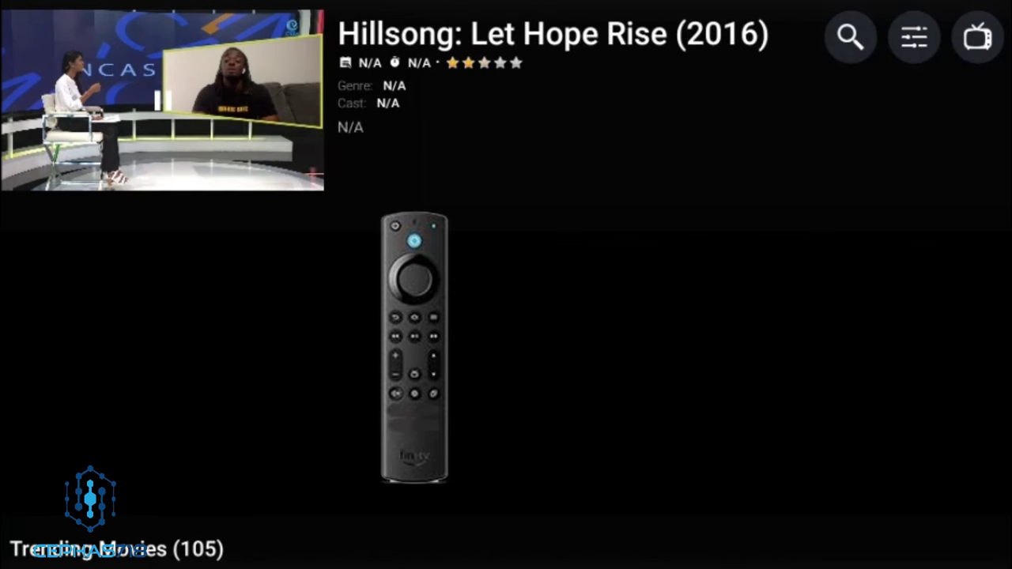
key("Right")
key("Right")
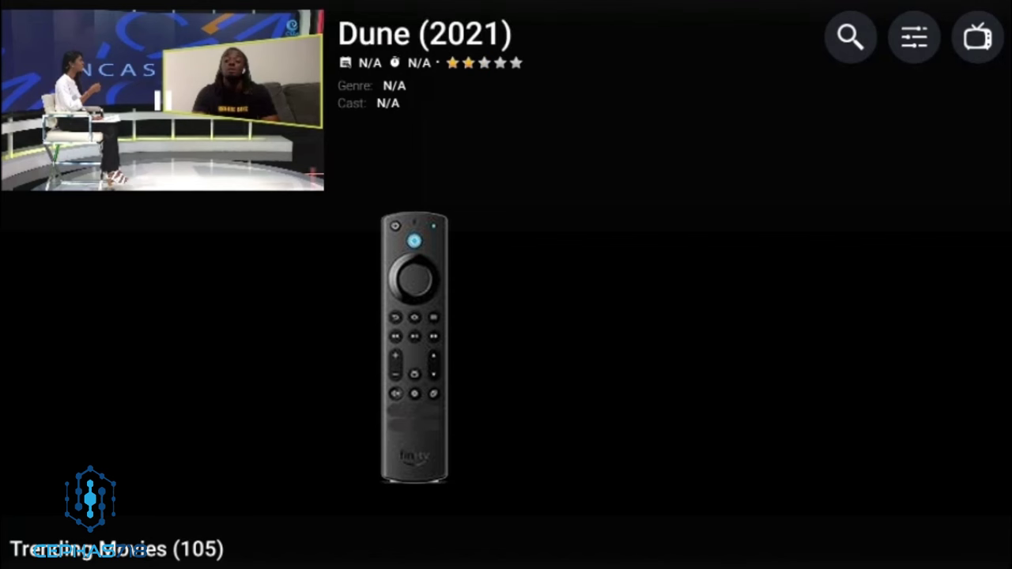
key("Return")
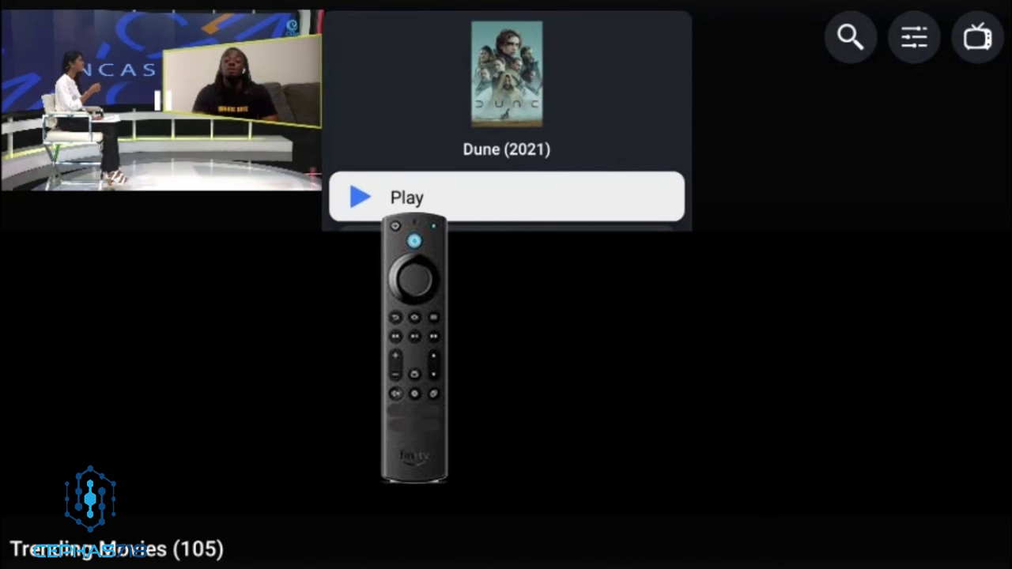
- Examine the options for Dune (2021), including download, favorites and watched status
key("Down")
key("Down")
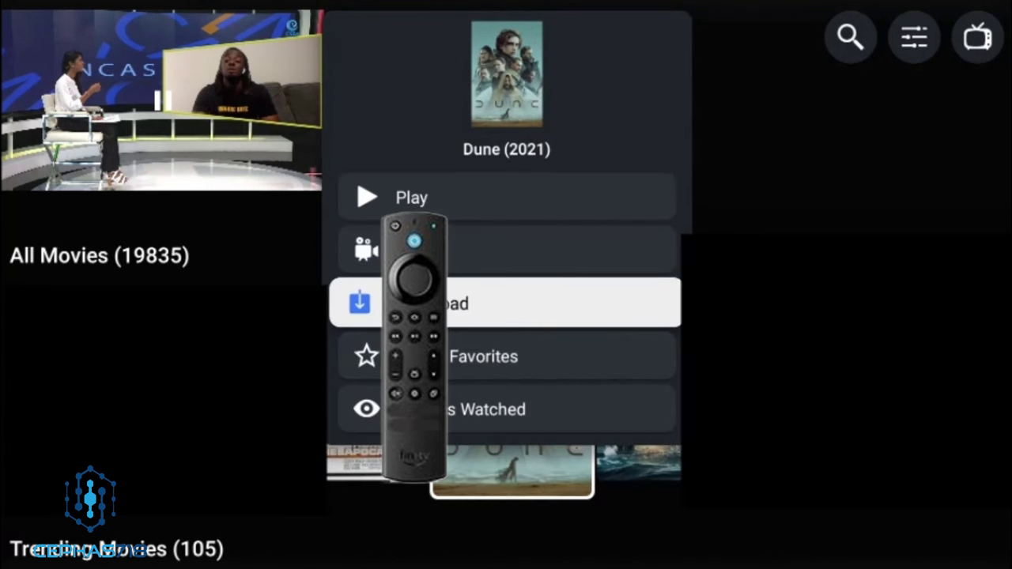
key("Up")
key("Up")
key("Down")
key("Up")
key("Down")
key("Down")
key("Down")
key("Down")
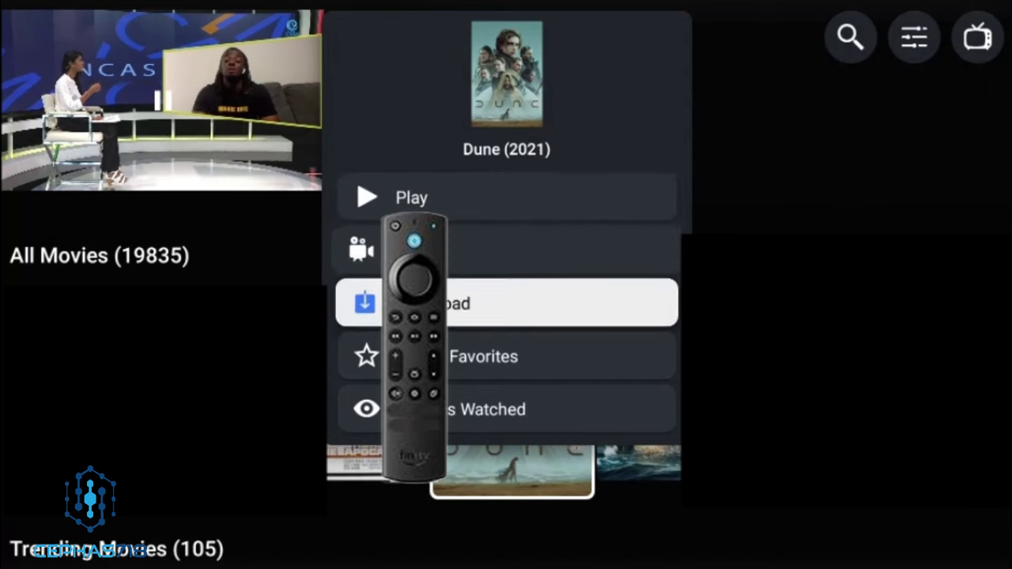
key("Up")
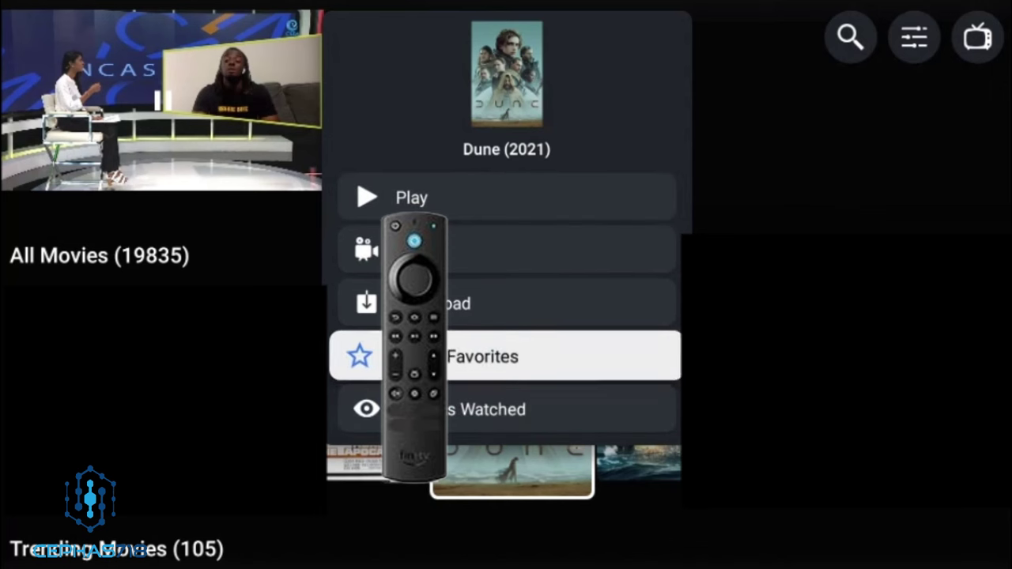
- Go back up the options of Dune (2021) and play the movie
key("Up")
key("Up")
key("Up")
key("Down")
key("Up")
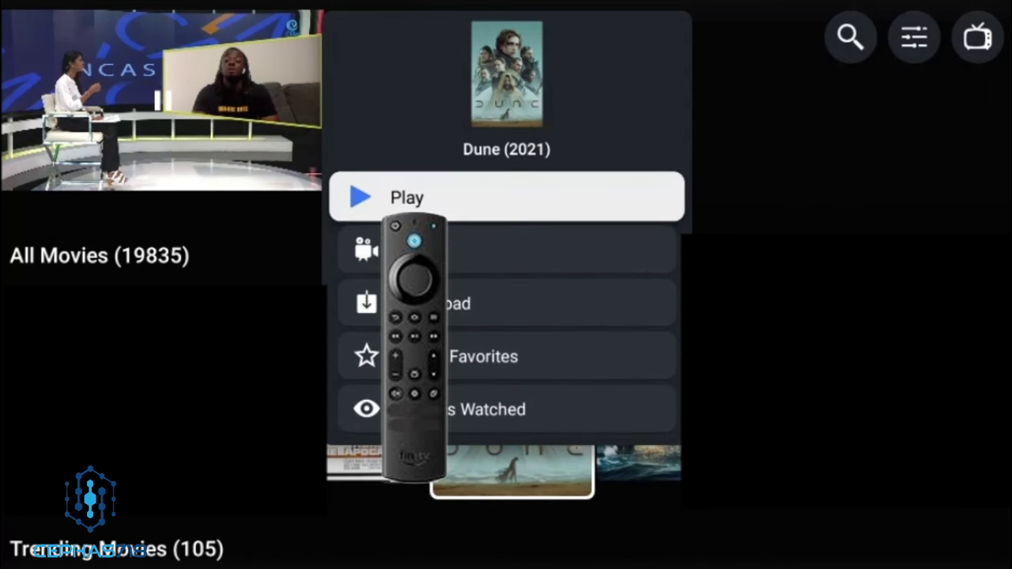
key("Return")
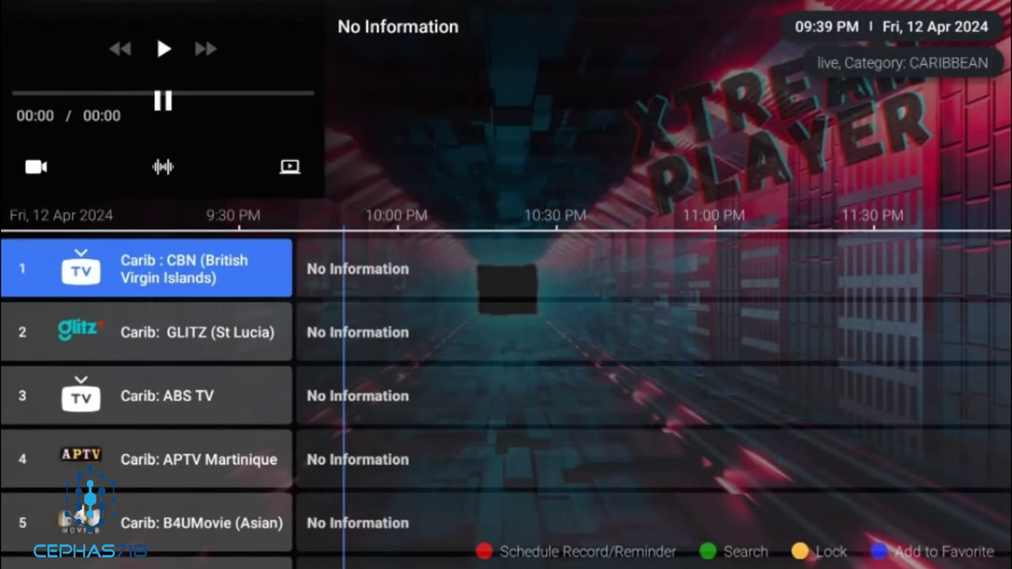
- Open the main menu from the CARIBBEAN channel guide and move up to the Settings entry
key("Left")
key("Down")
key("Up")
key("Up")
key("Up")
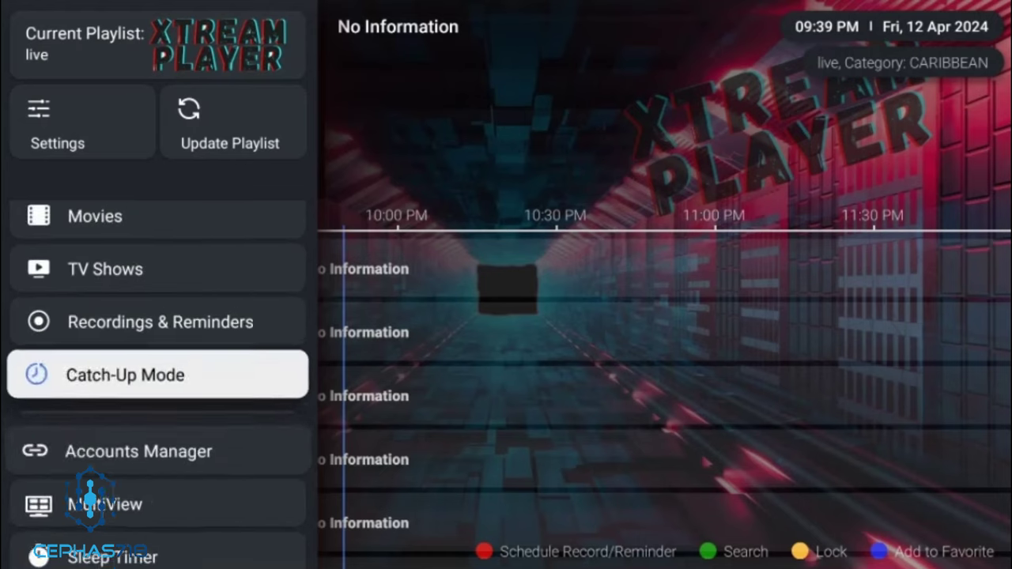
key("Up")
key("Up")
key("Up")
key("Up")
key("Up")
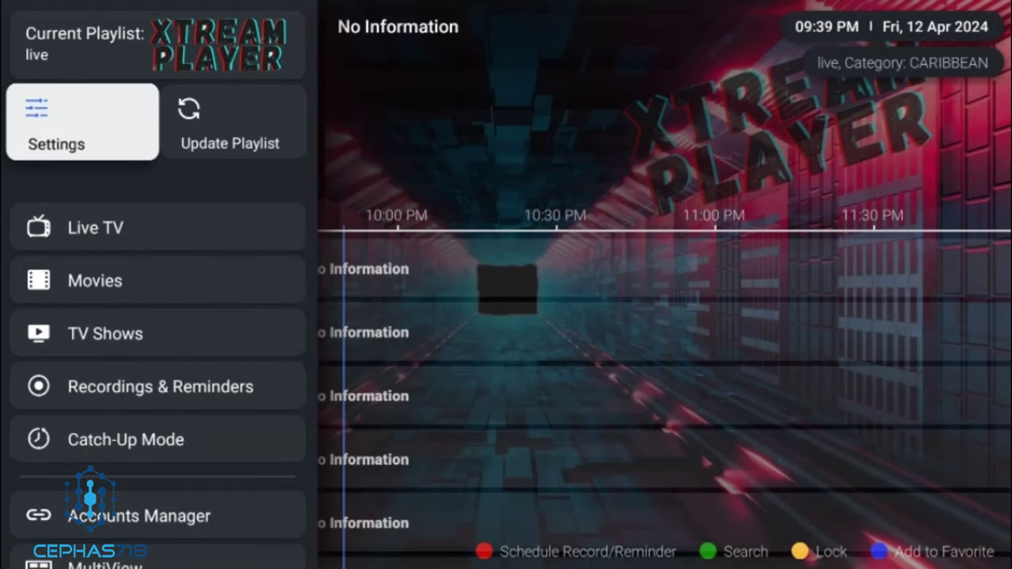